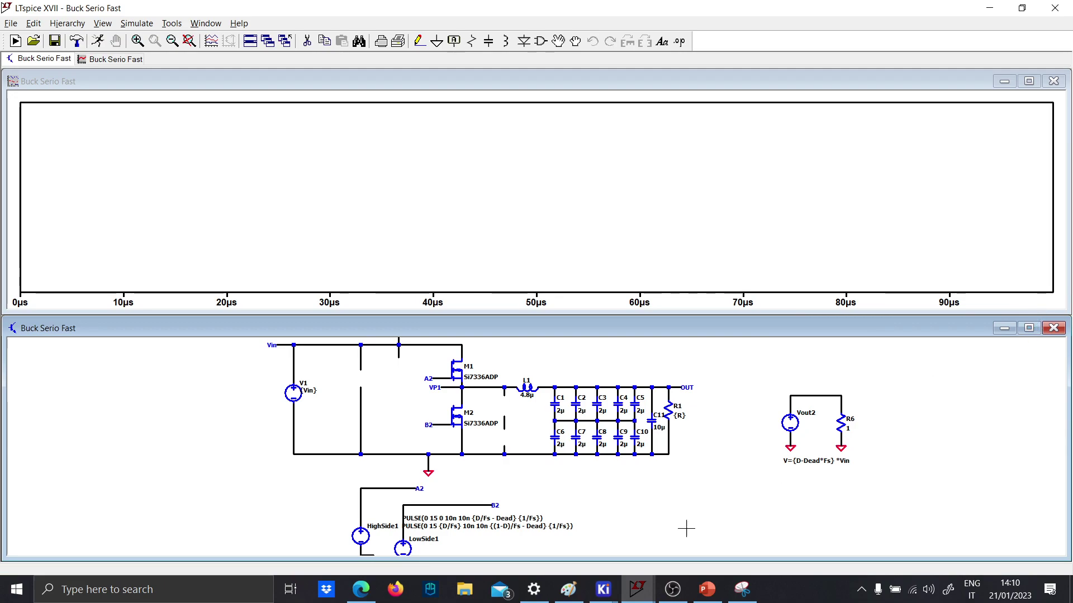
Step: Bring the Paint sketch of the gate and power loops to the front
left_click(569, 589)
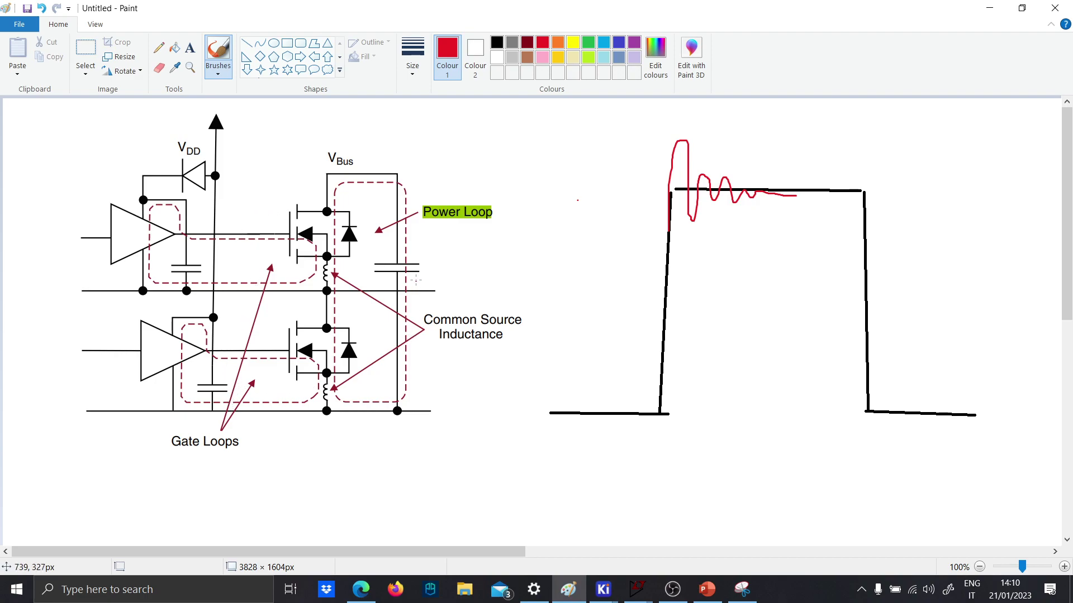
Step: In black, circle Gate Loops, the drain node and inductors, and add a VBus path and driver loop
left_click(497, 42)
mouse_move(200, 429)
left_mouse_down()
mouse_move(155, 428)
mouse_move(210, 473)
mouse_move(274, 454)
mouse_move(193, 430)
left_mouse_up()
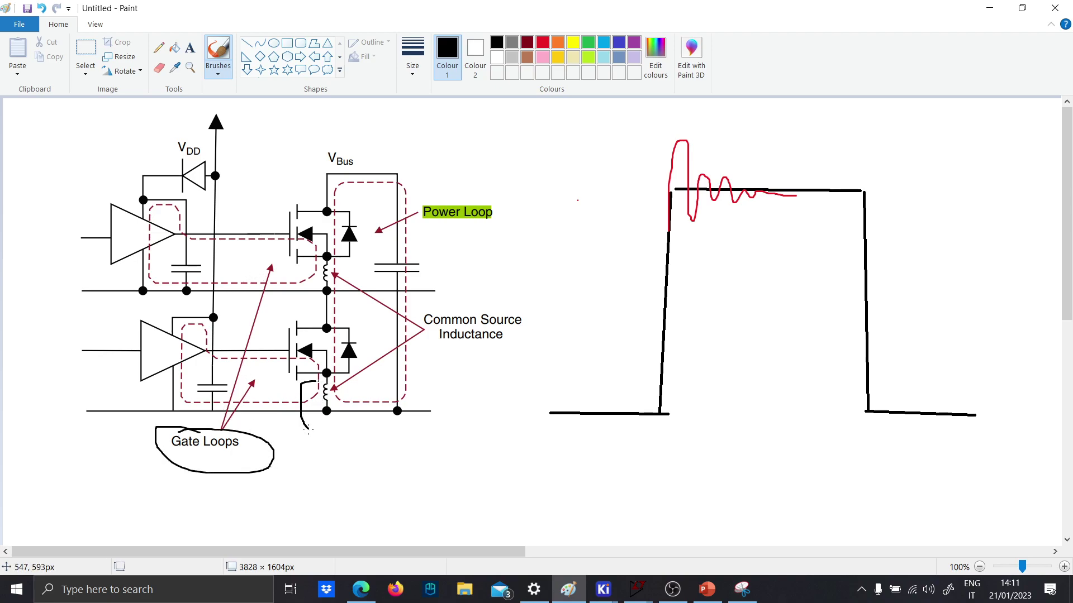
mouse_move(309, 429)
left_mouse_down()
mouse_move(349, 426)
mouse_move(357, 400)
mouse_move(323, 381)
left_mouse_up()
left_click_drag(313, 320, 344, 302)
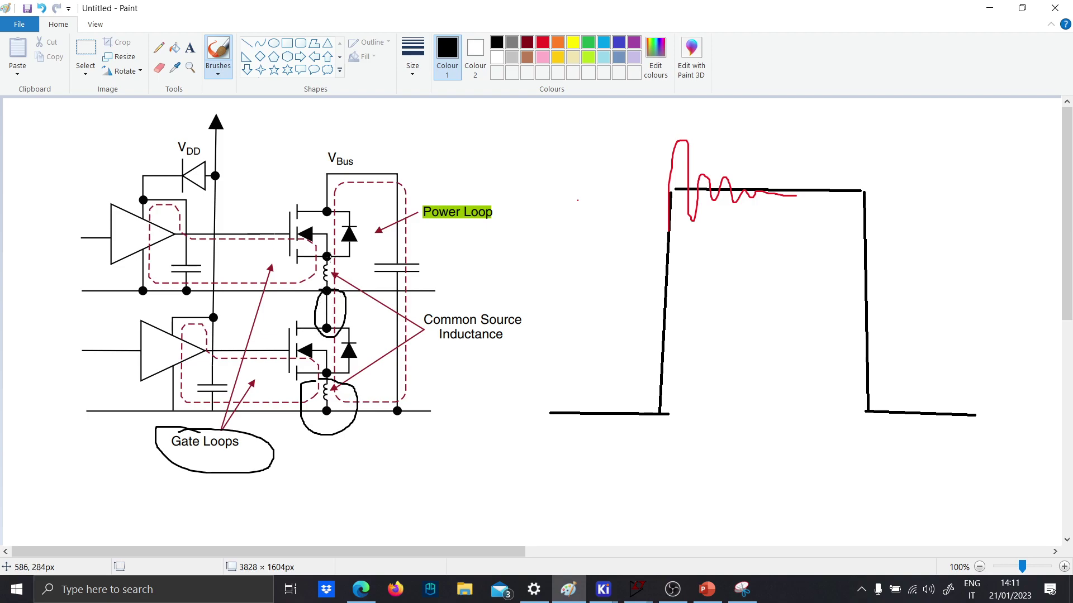
mouse_move(327, 256)
left_mouse_down()
mouse_move(310, 288)
mouse_move(336, 271)
mouse_move(323, 247)
left_mouse_up()
mouse_move(332, 168)
left_mouse_down()
mouse_move(313, 133)
mouse_move(120, 119)
left_mouse_up()
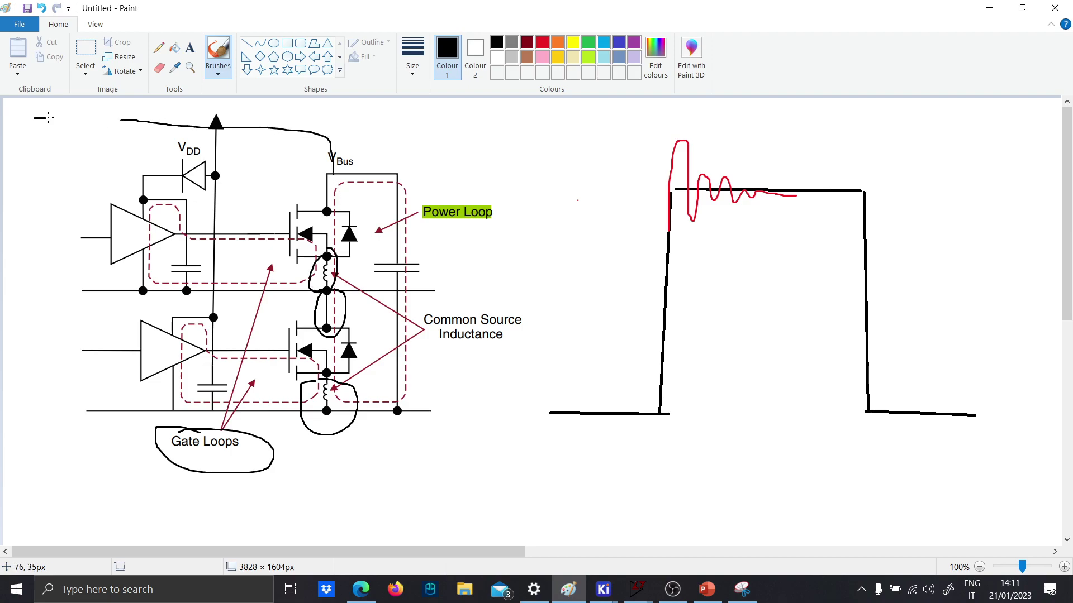
mouse_move(48, 118)
left_mouse_down()
mouse_move(89, 130)
mouse_move(111, 122)
left_mouse_up()
mouse_move(106, 395)
left_mouse_down()
mouse_move(70, 384)
mouse_move(57, 179)
mouse_move(98, 387)
left_mouse_up()
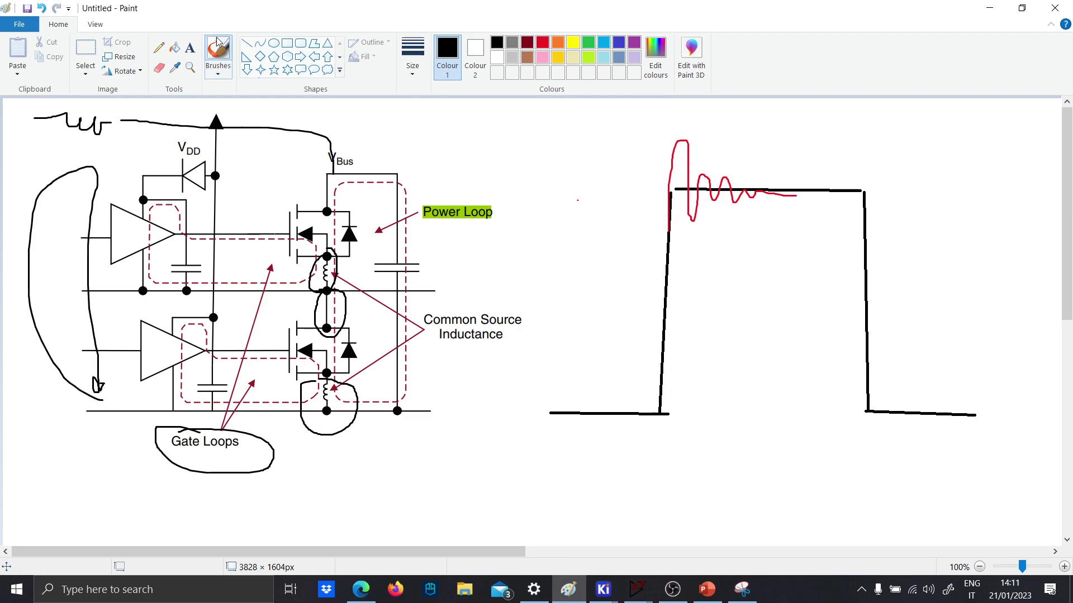
Step: On blank canvas, sketch a half-bridge with its input source and a VSW label on the switching node
scroll(330, 280, "down", 8)
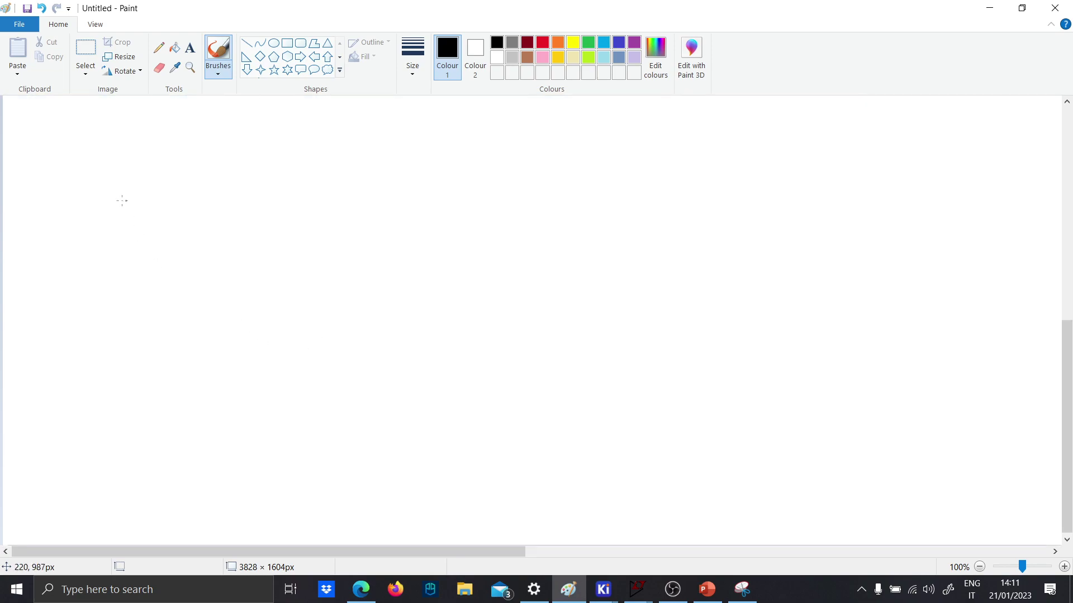
left_click_drag(132, 158, 197, 230)
mouse_move(136, 257)
left_mouse_down()
mouse_move(129, 308)
mouse_move(234, 311)
left_mouse_up()
mouse_move(128, 311)
left_mouse_down()
mouse_move(127, 359)
mouse_move(173, 380)
mouse_move(124, 393)
mouse_move(115, 455)
left_mouse_up()
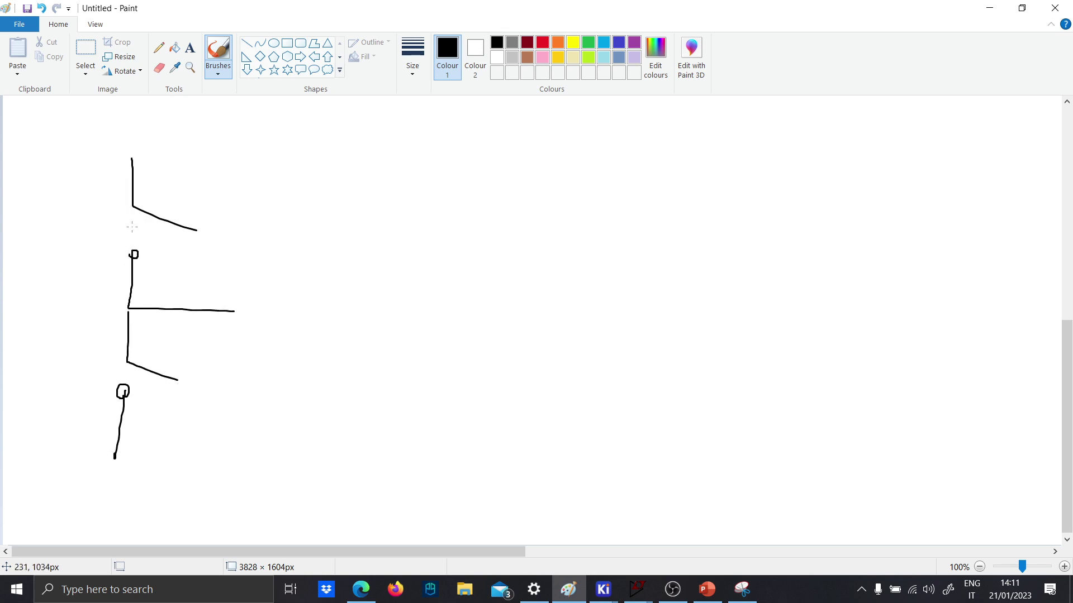
mouse_move(132, 159)
left_mouse_down()
mouse_move(34, 151)
mouse_move(27, 215)
mouse_move(58, 223)
left_mouse_up()
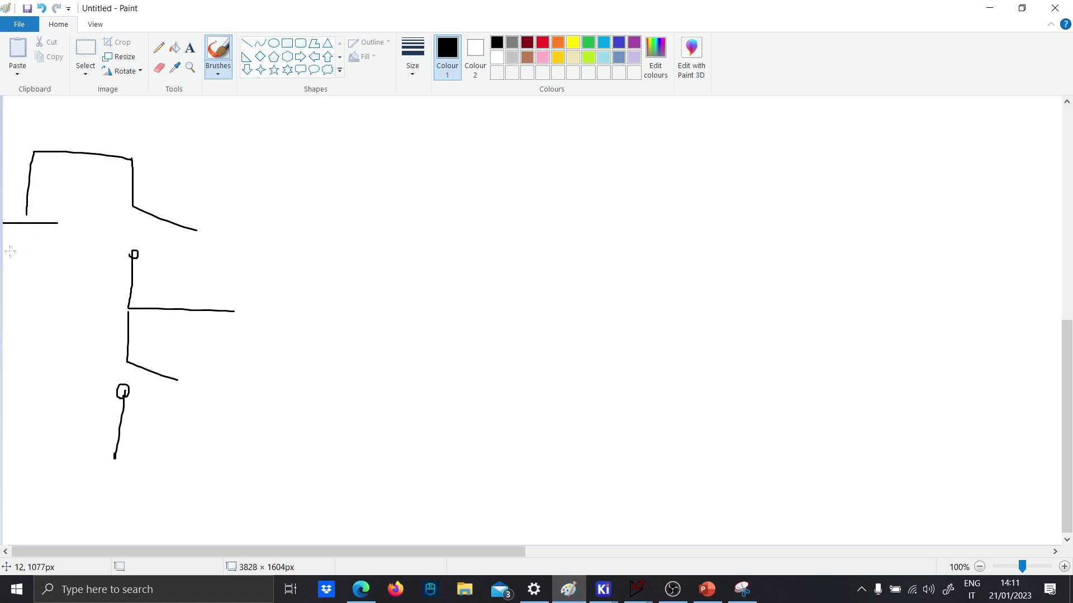
left_click_drag(9, 251, 39, 250)
mouse_move(27, 269)
left_mouse_down()
mouse_move(25, 426)
mouse_move(58, 418)
left_mouse_up()
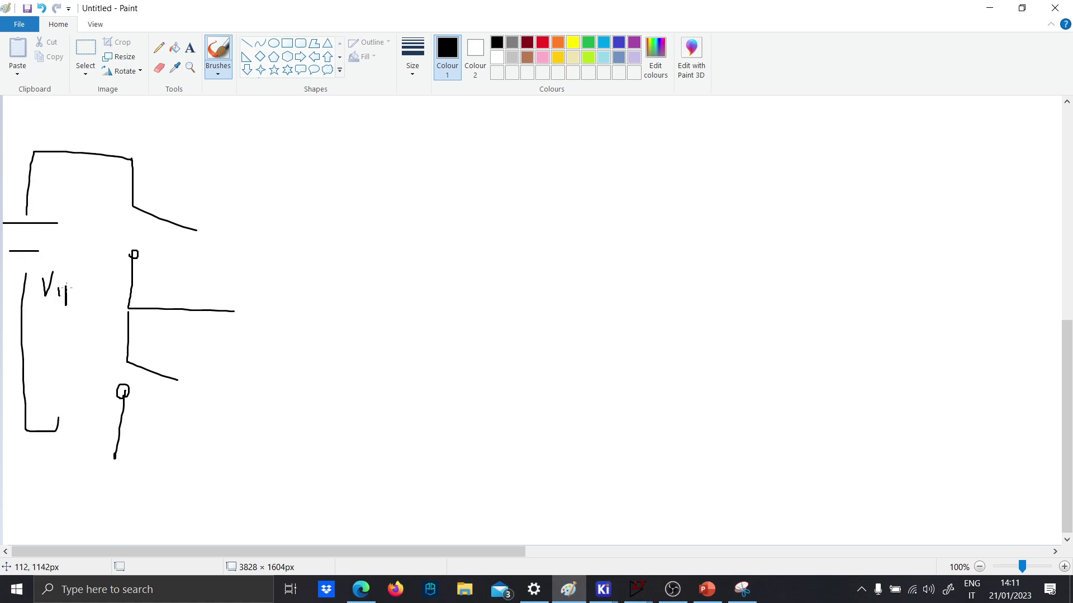
left_click_drag(189, 292, 181, 307)
left_click_drag(200, 289, 200, 307)
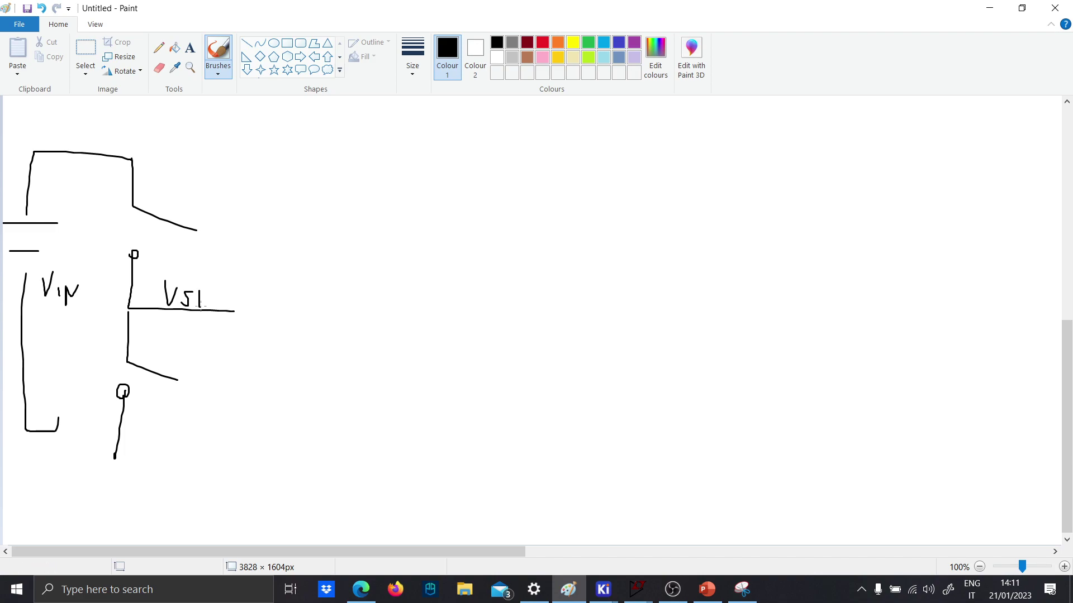
Step: Draw a square switching waveform labelled Vin, with red ringing traced on its rising edge
mouse_move(431, 154)
left_mouse_down()
mouse_move(458, 302)
mouse_move(772, 305)
left_mouse_up()
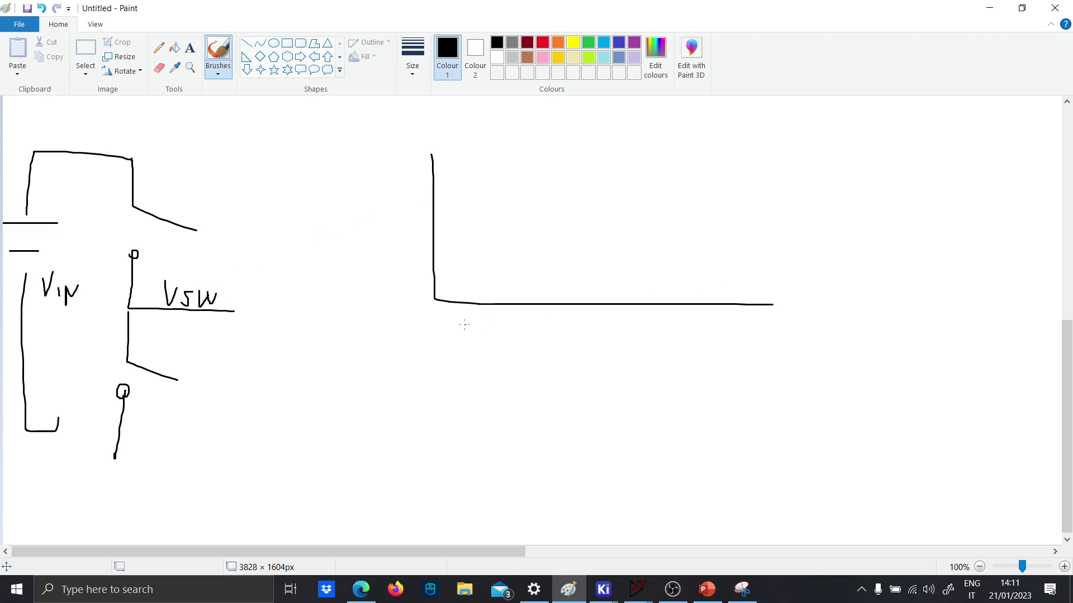
mouse_move(426, 303)
left_mouse_down()
mouse_move(492, 300)
mouse_move(534, 265)
mouse_move(529, 143)
mouse_move(588, 142)
mouse_move(632, 159)
mouse_move(626, 289)
mouse_move(638, 304)
mouse_move(758, 299)
mouse_move(758, 139)
mouse_move(896, 138)
mouse_move(903, 283)
mouse_move(948, 290)
left_mouse_up()
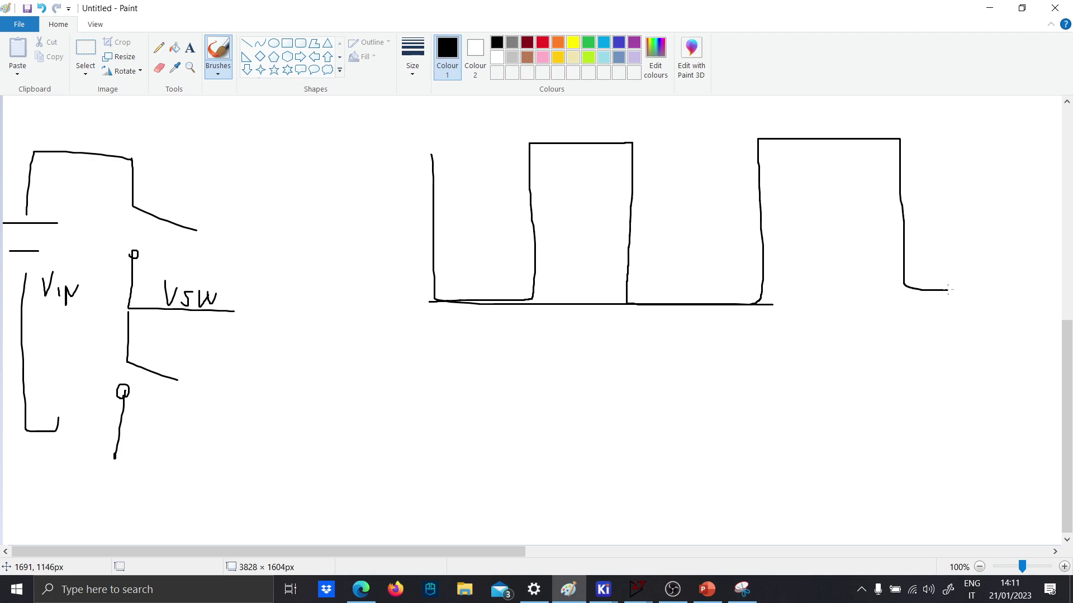
mouse_move(654, 283)
left_mouse_down()
mouse_move(659, 272)
mouse_move(647, 279)
left_mouse_up()
left_click_drag(560, 112, 575, 114)
left_click_drag(578, 128, 593, 133)
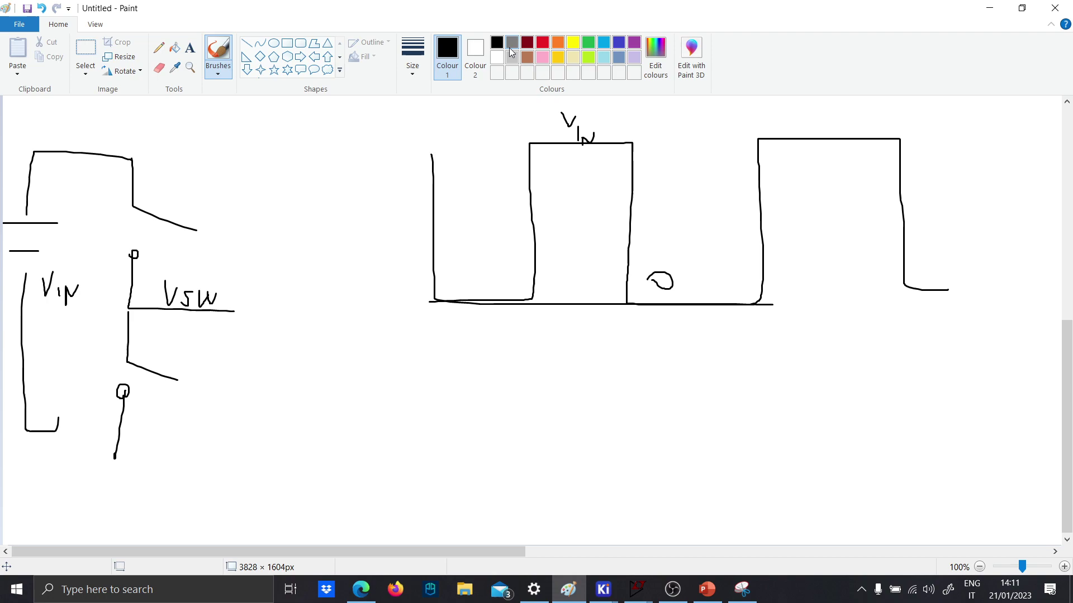
left_click(542, 42)
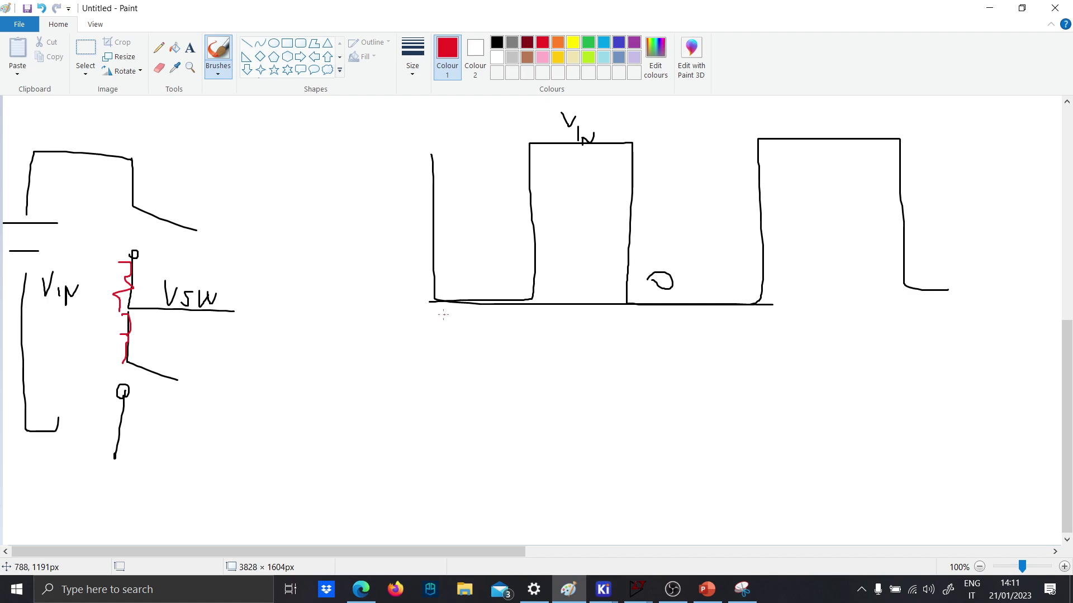
mouse_move(474, 300)
left_mouse_down()
mouse_move(529, 294)
mouse_move(535, 162)
left_mouse_up()
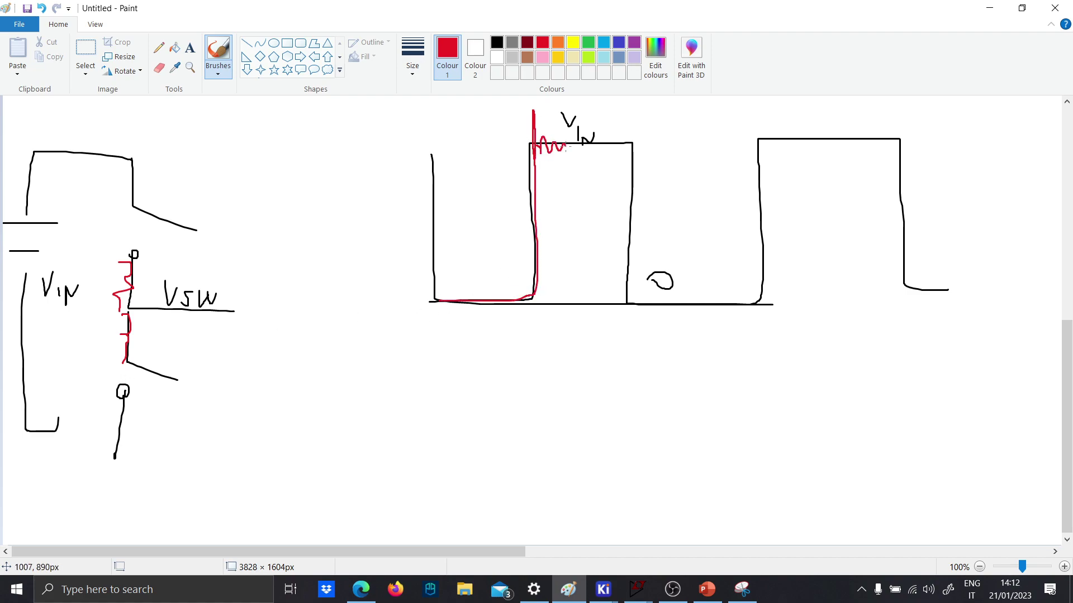
Step: In black, circle the overshoot, add a dashed Vin level line and arrows to both switches
left_click(496, 42)
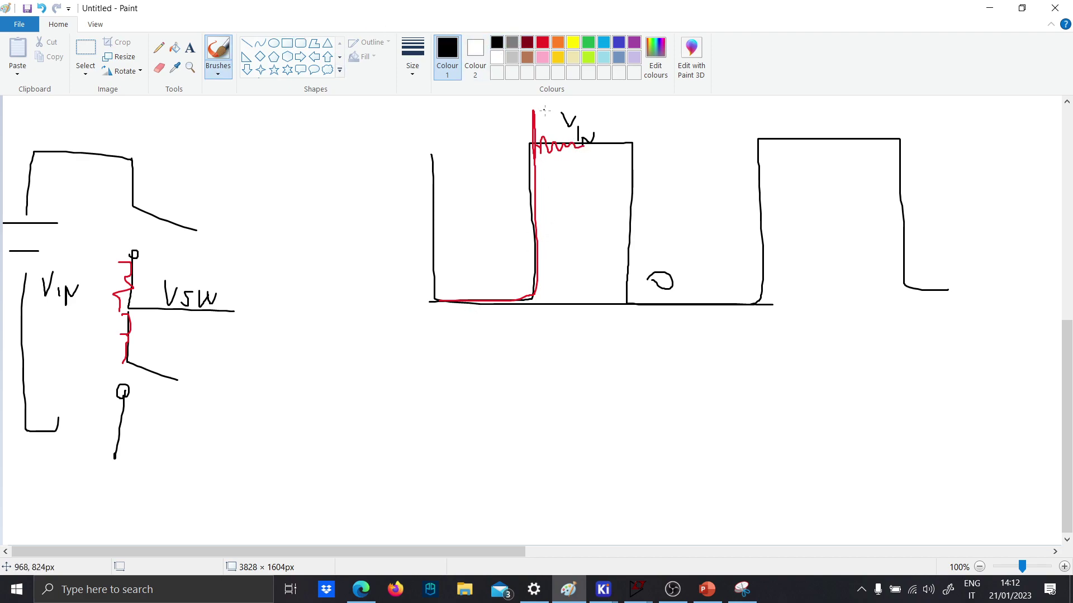
mouse_move(519, 140)
left_mouse_down()
mouse_move(536, 163)
mouse_move(552, 119)
left_mouse_up()
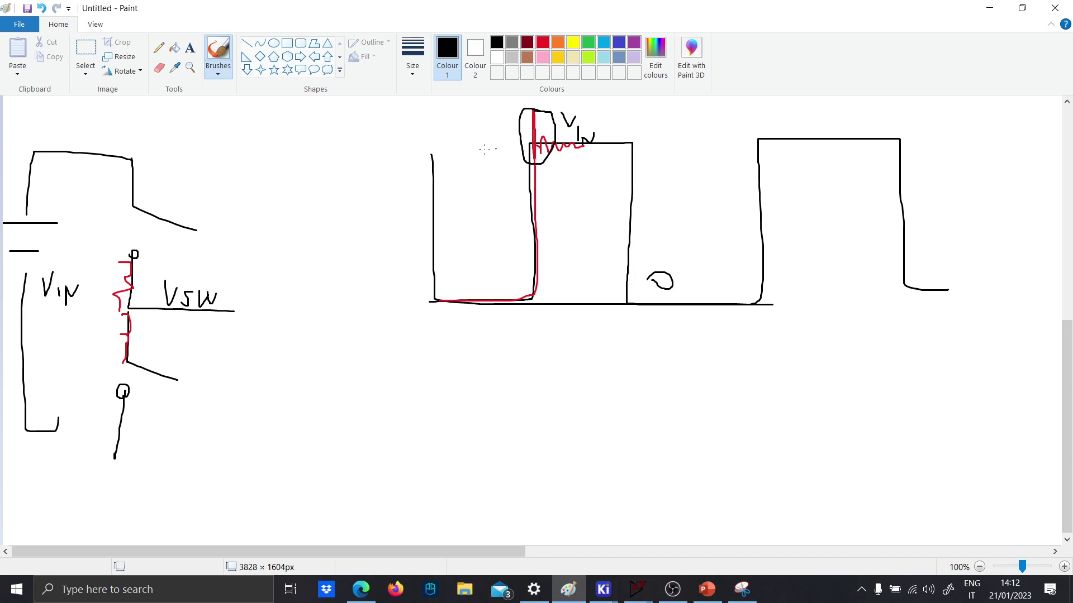
left_click_drag(433, 145, 473, 144)
left_click_drag(499, 144, 518, 144)
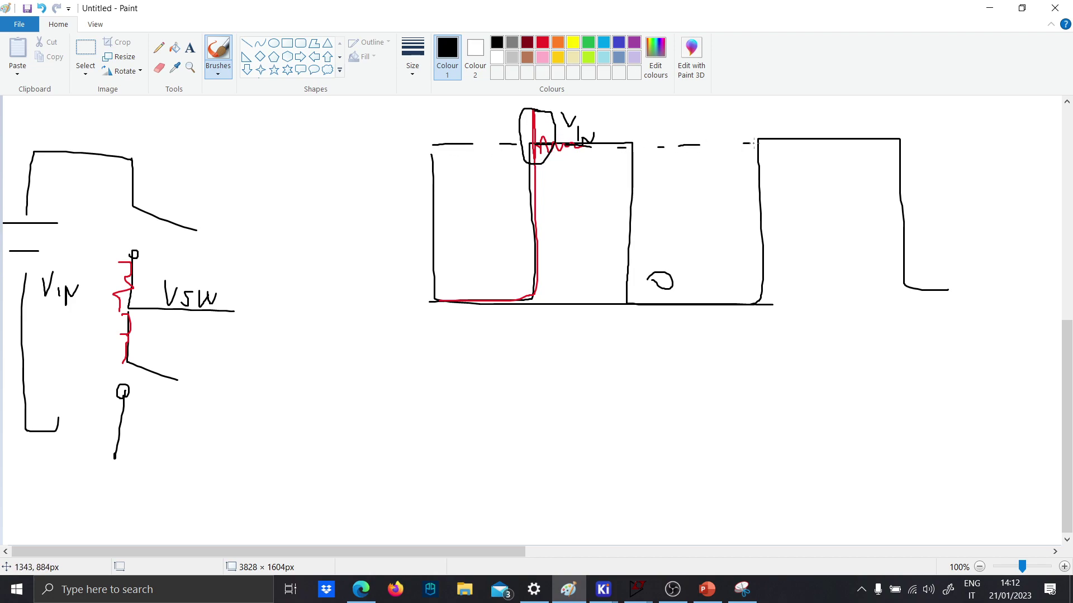
mouse_move(181, 425)
left_mouse_down()
mouse_move(209, 330)
mouse_move(225, 348)
mouse_move(199, 356)
left_mouse_up()
mouse_move(190, 272)
left_mouse_down()
mouse_move(213, 230)
mouse_move(193, 184)
mouse_move(208, 171)
left_mouse_up()
left_click_drag(182, 180, 201, 176)
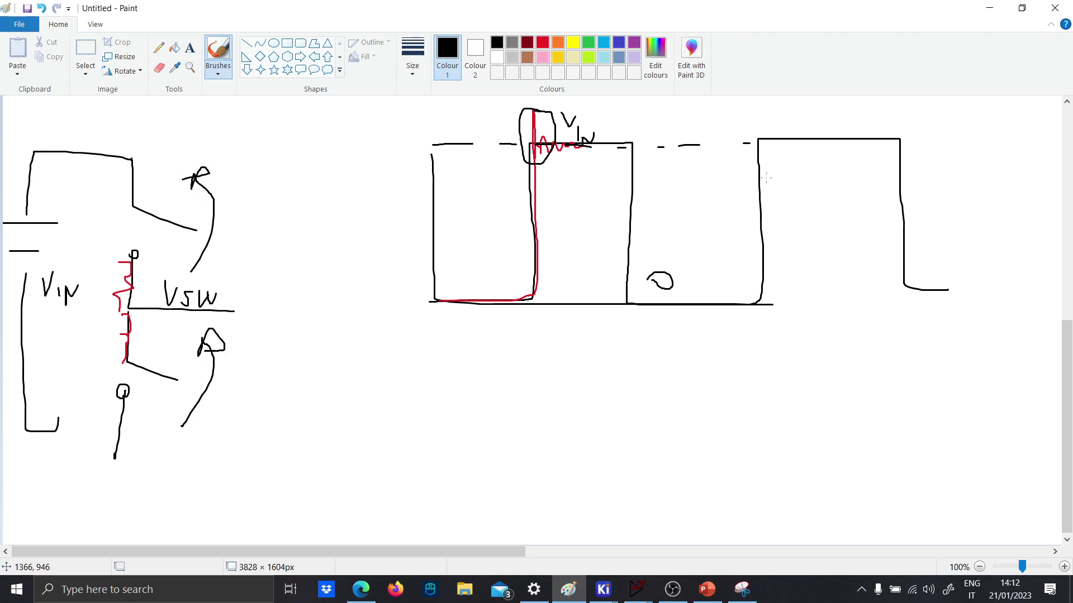
Step: Return to the LTspice schematic, probe node A2 and run the simulation
left_click(637, 589)
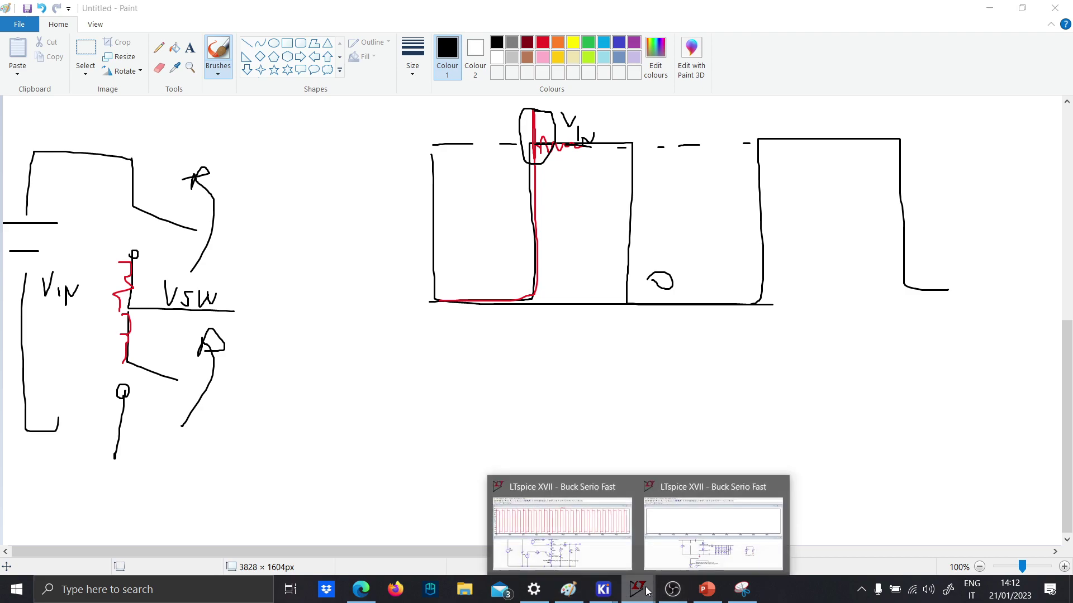
left_click(692, 563)
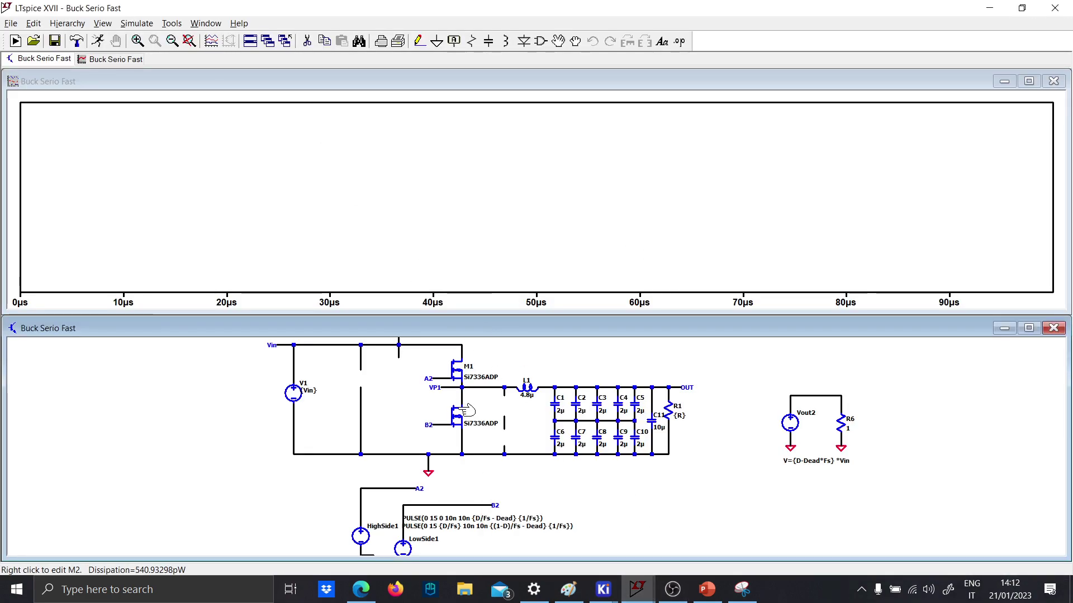
scroll(449, 397, "up", 2)
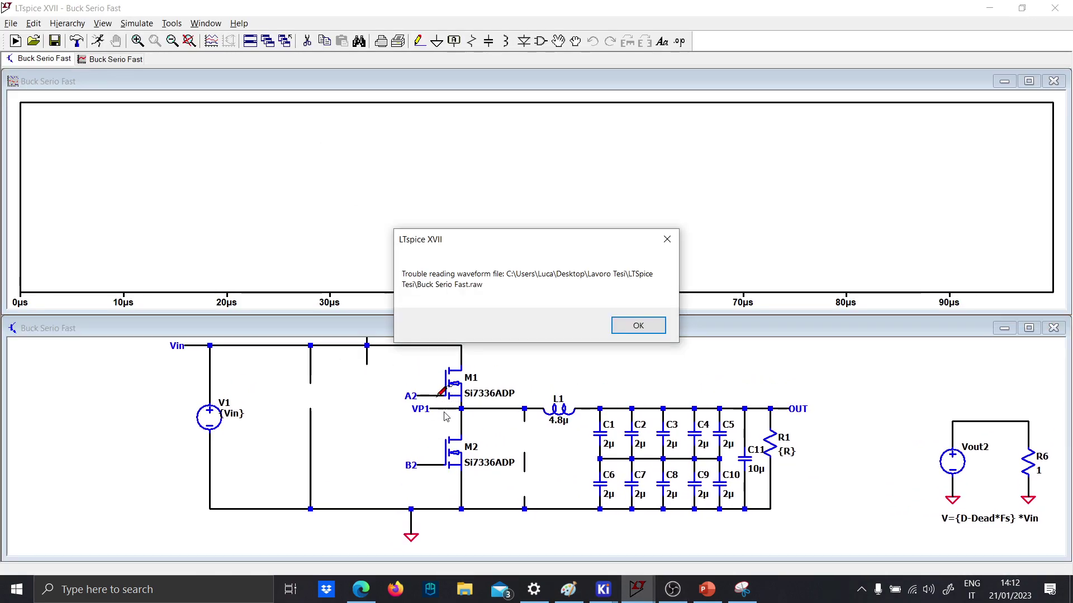
left_click(634, 326)
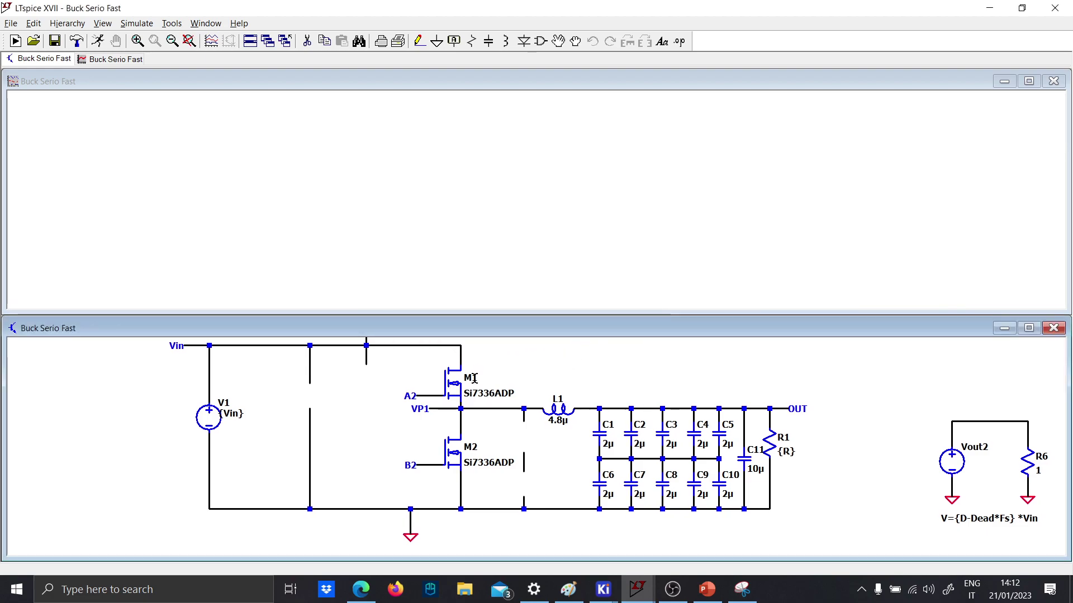
left_click(431, 393)
left_click(634, 325)
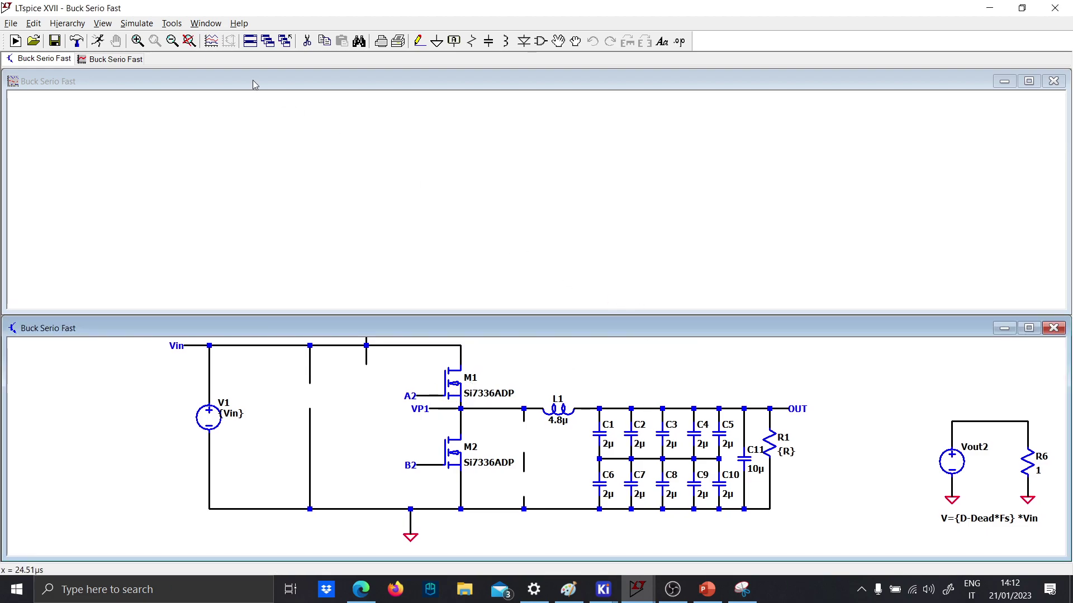
left_click(99, 40)
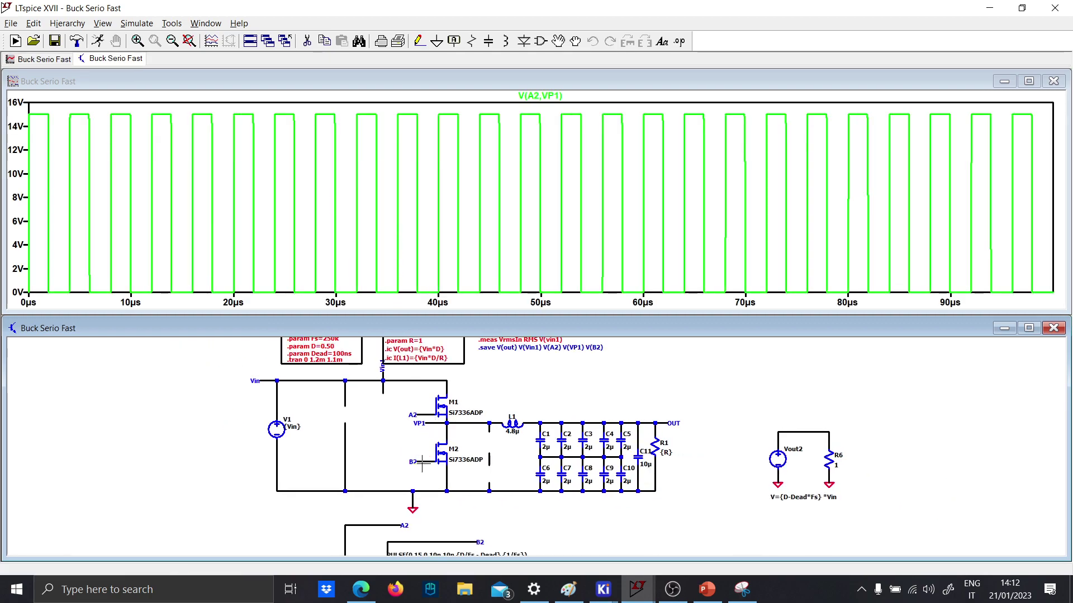
Step: Plot B2, I(L1), V(out) and V(vin1) over a few switching cycles, then switch to the sketch
left_click(429, 459)
mouse_move(363, 287)
left_mouse_down()
mouse_move(335, 173)
mouse_move(268, 103)
left_mouse_up()
left_click(512, 425)
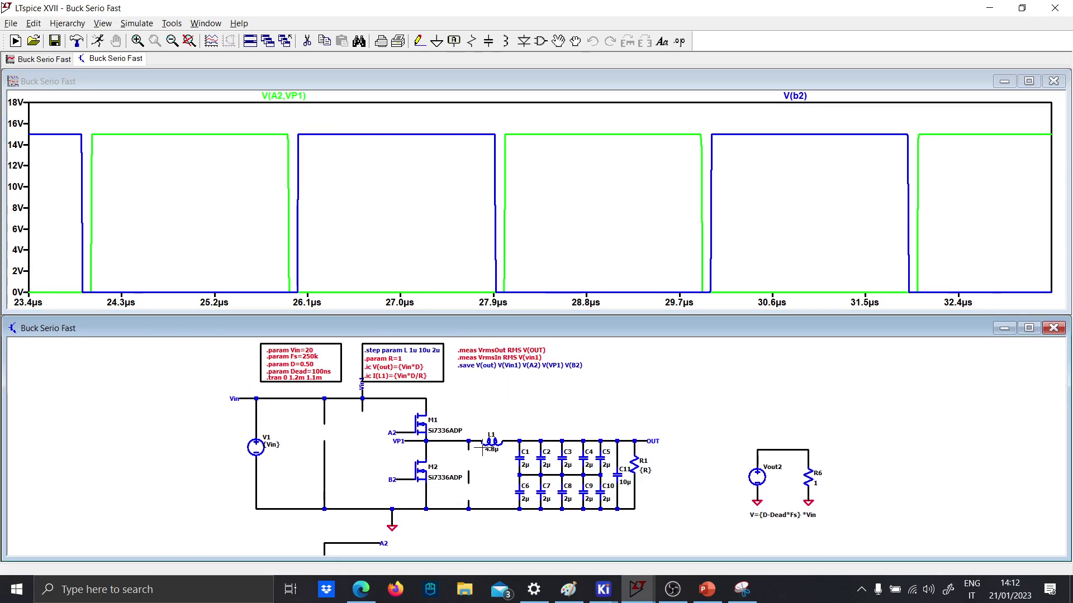
left_click(491, 437)
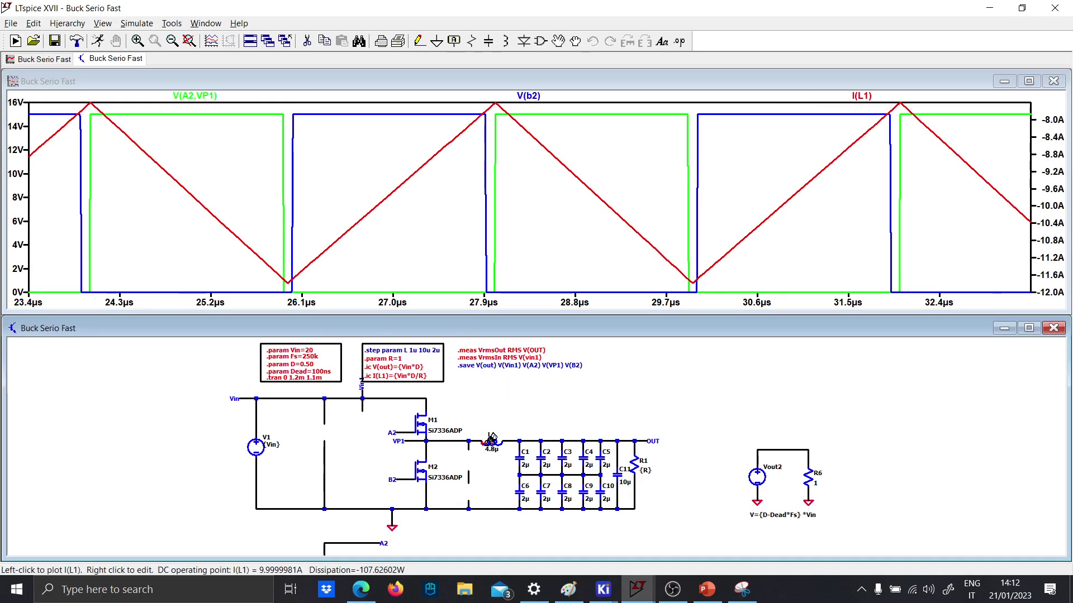
left_click(649, 440)
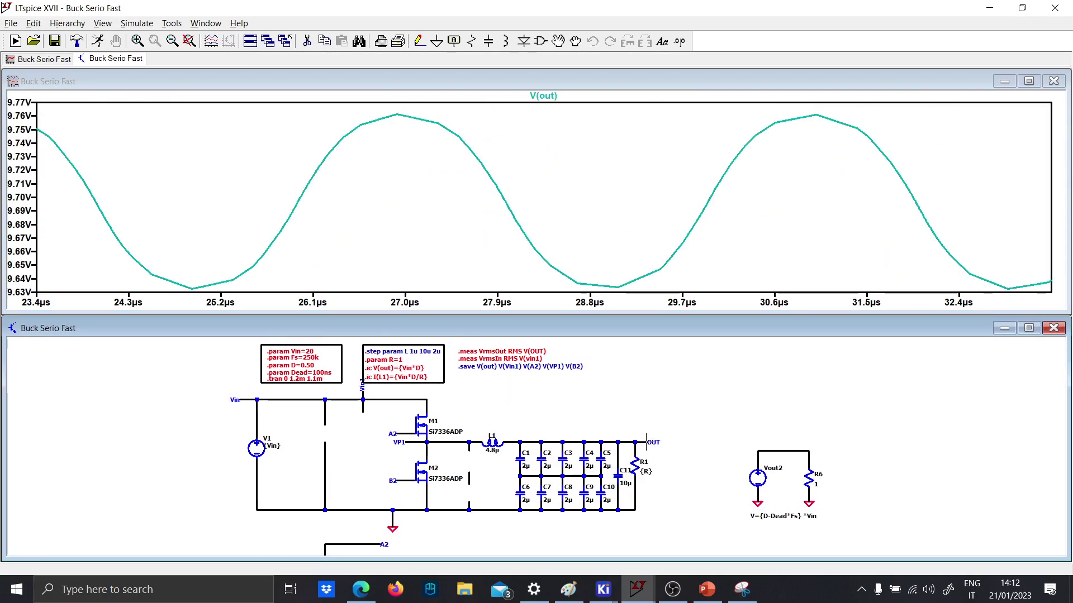
left_click(248, 399)
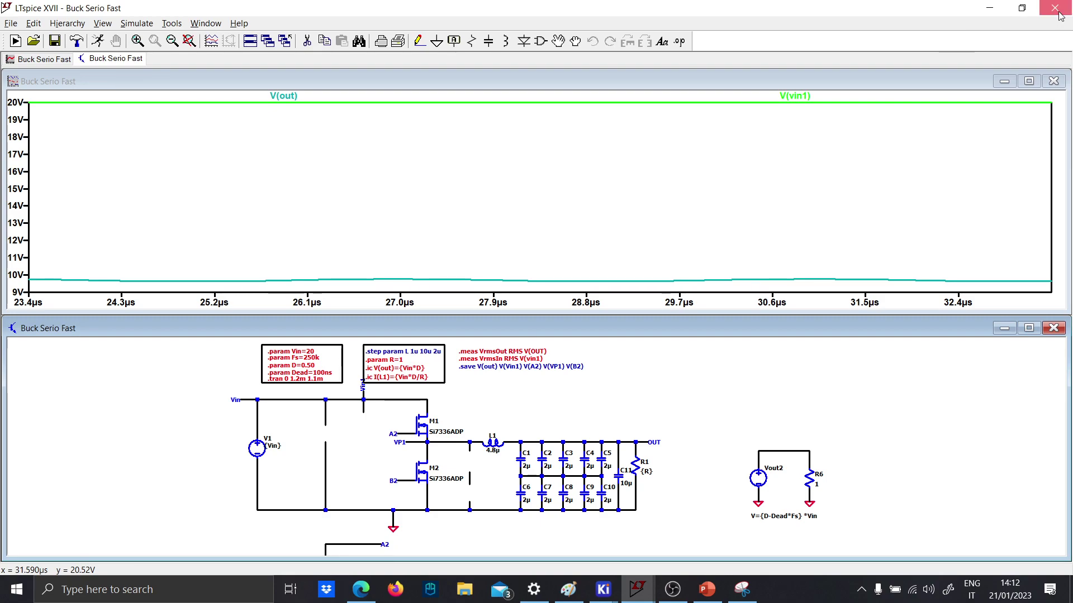
key("alt+Tab")
Step: Maximize the schematic, pan to the power stage, and view V(vp1) alone with the cursor readout closed
left_click(638, 590)
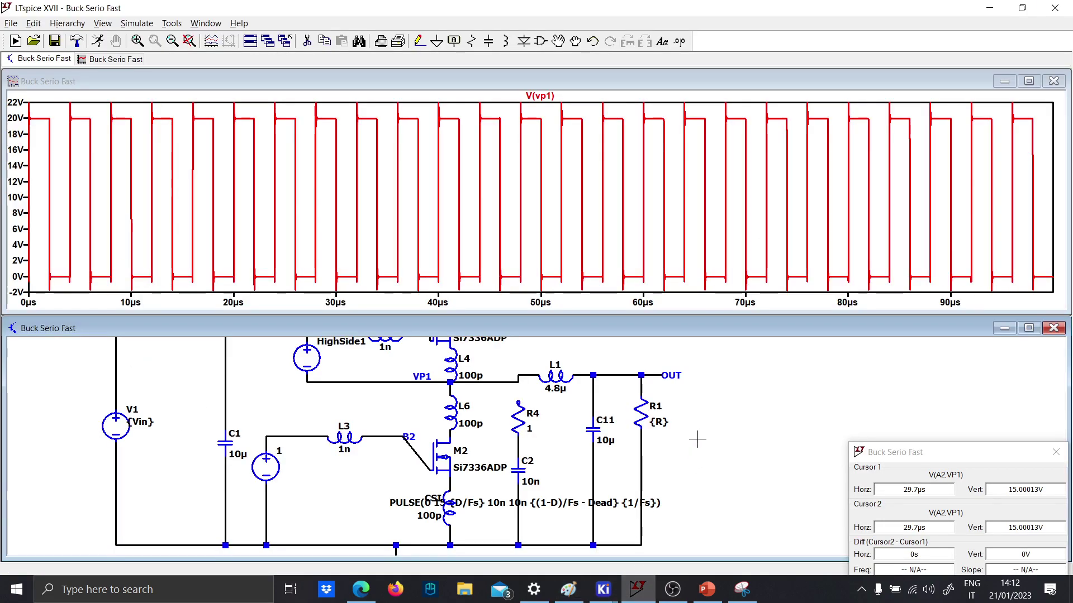
left_click(1029, 328)
scroll(370, 384, "up", 3)
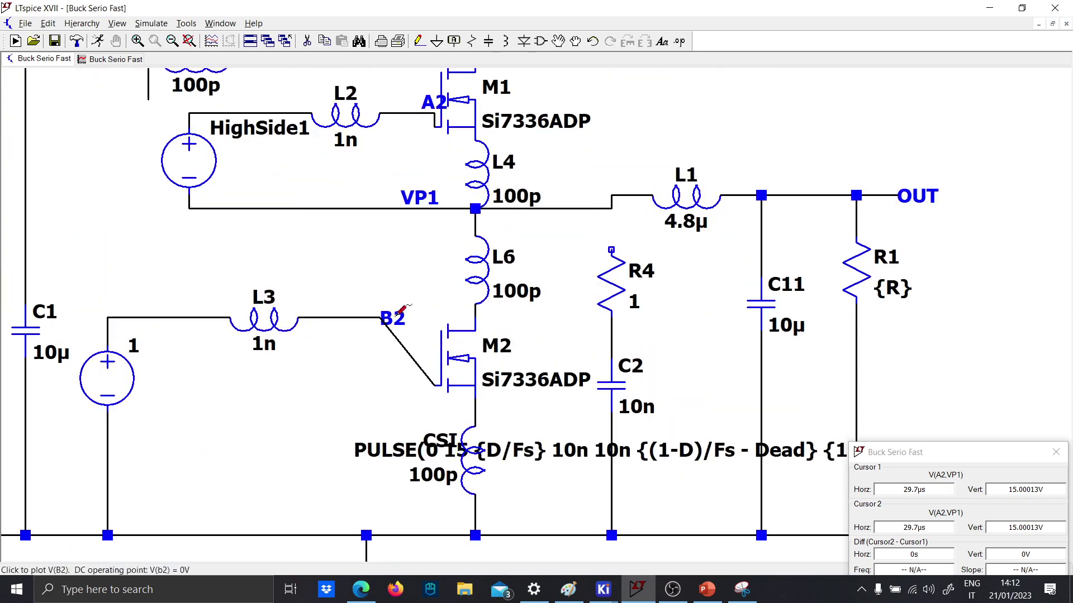
scroll(370, 383, "down", 4)
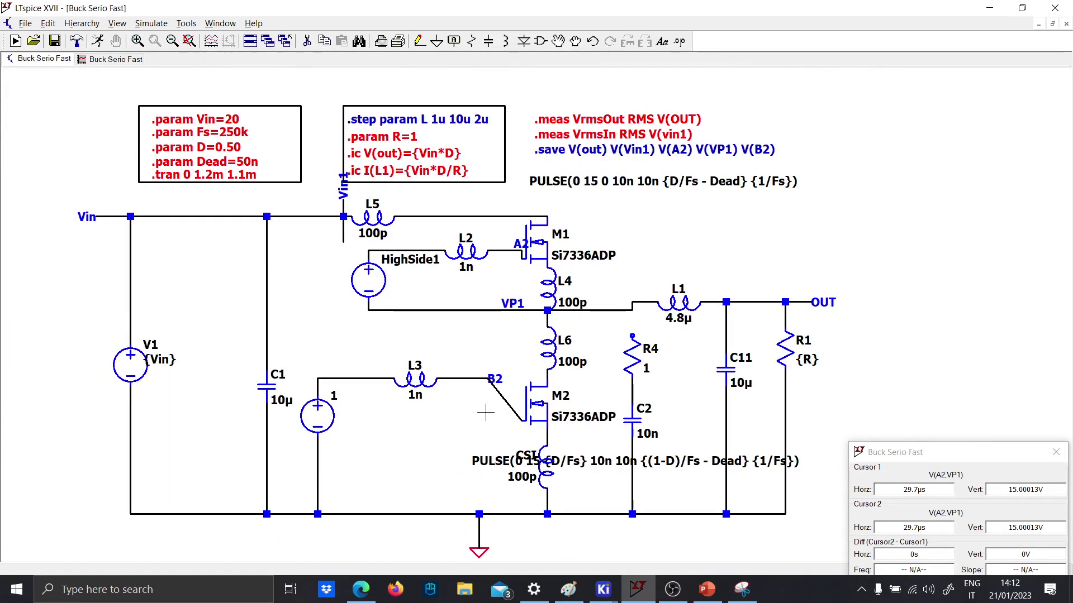
scroll(417, 403, "up", 1)
left_click_drag(383, 421, 383, 376)
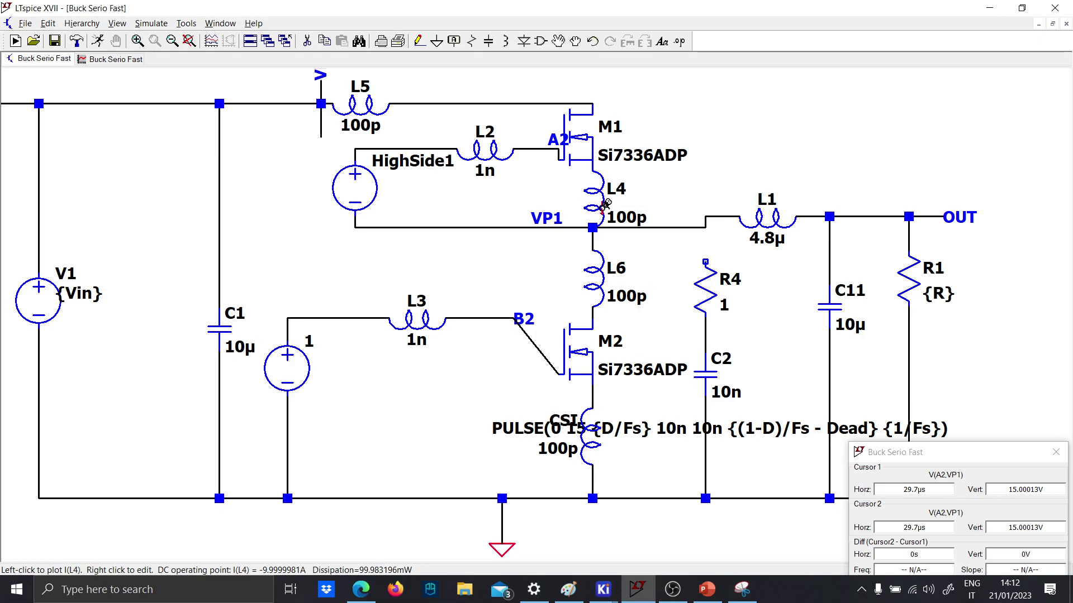
left_click(103, 60)
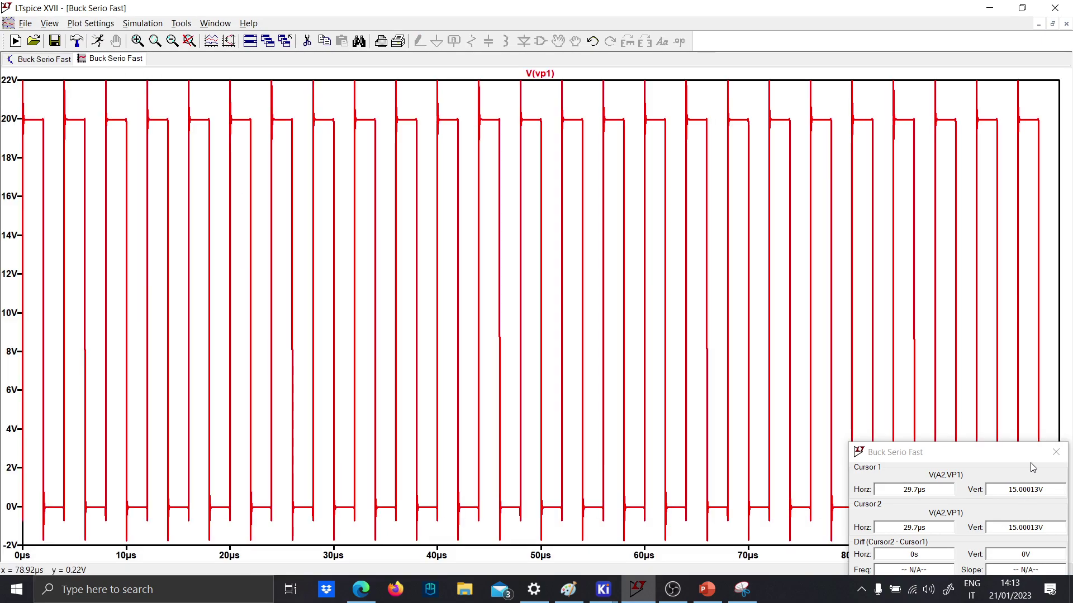
left_click(1055, 452)
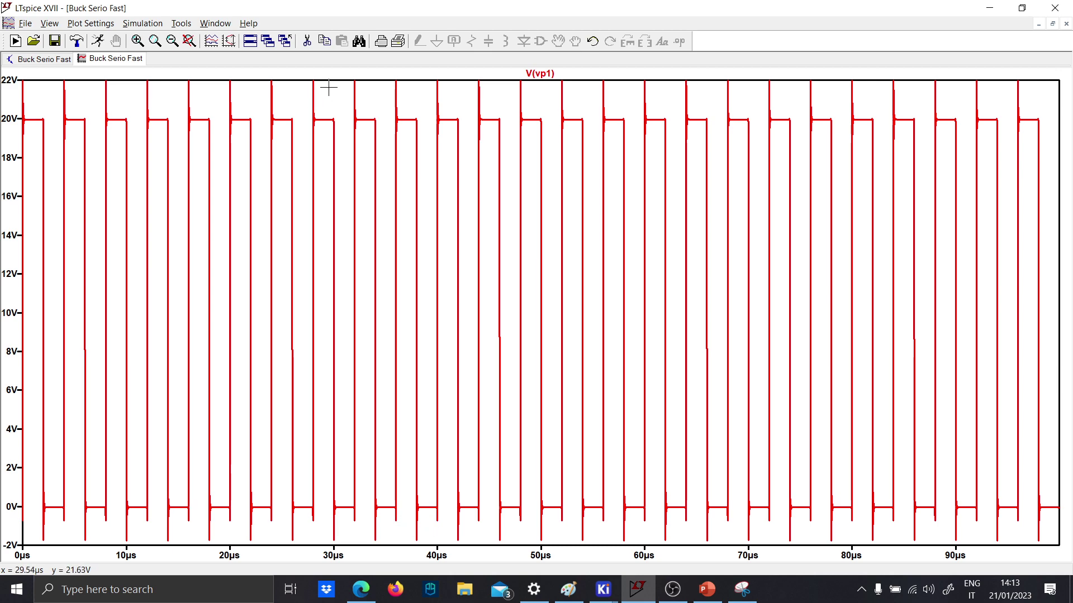
left_click(45, 59)
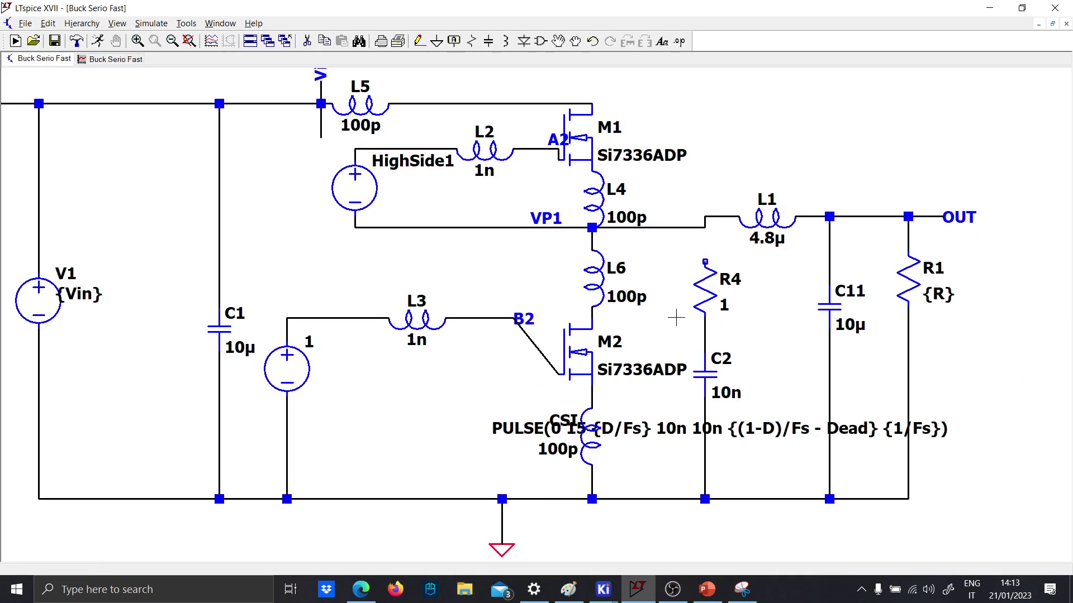
left_click(93, 59)
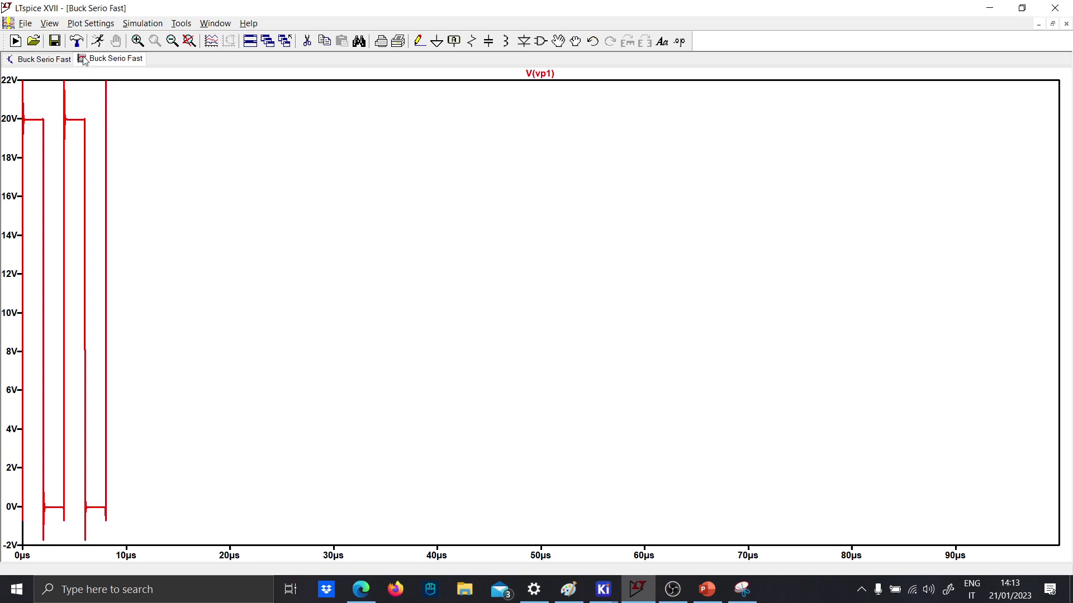
Step: Change the Dead parameter to 250n and check the resimulated V(vp1) waveform
left_click(39, 59)
scroll(287, 211, "down", 3)
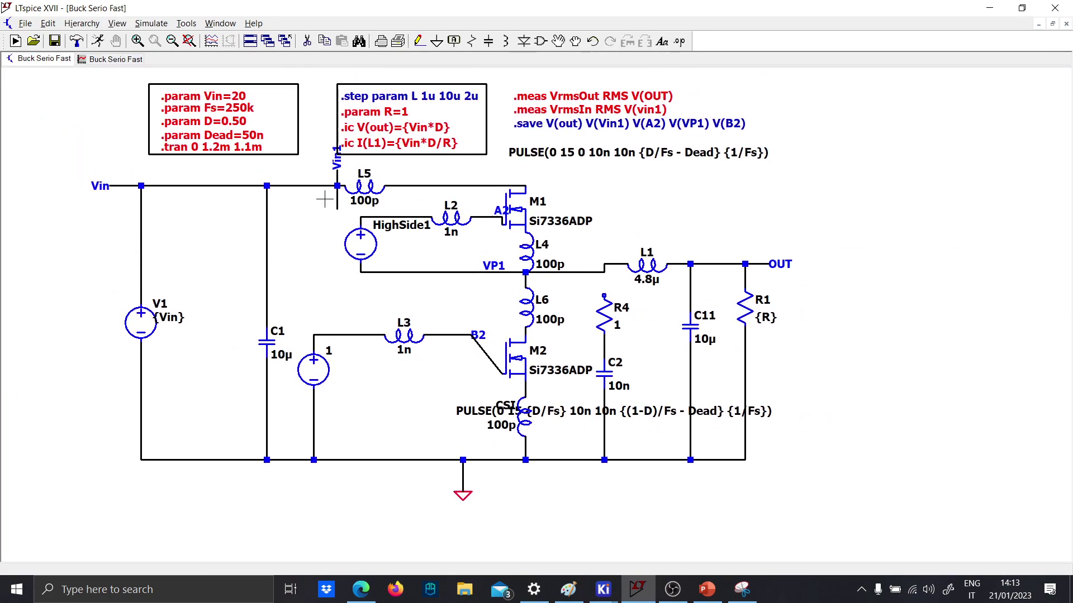
right_click(252, 137)
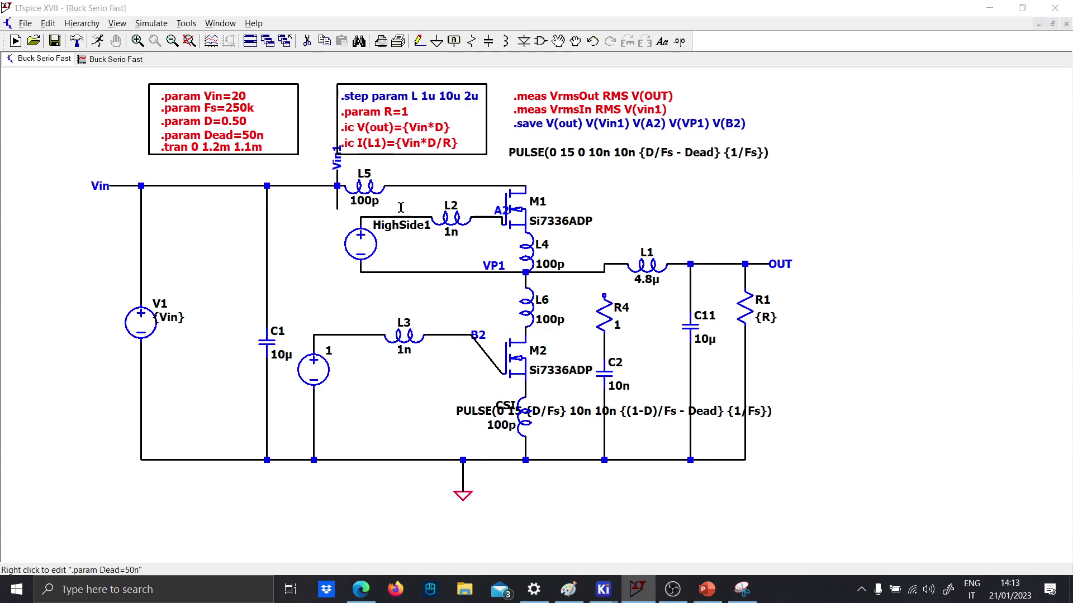
key("BackSpace")
key("BackSpace")
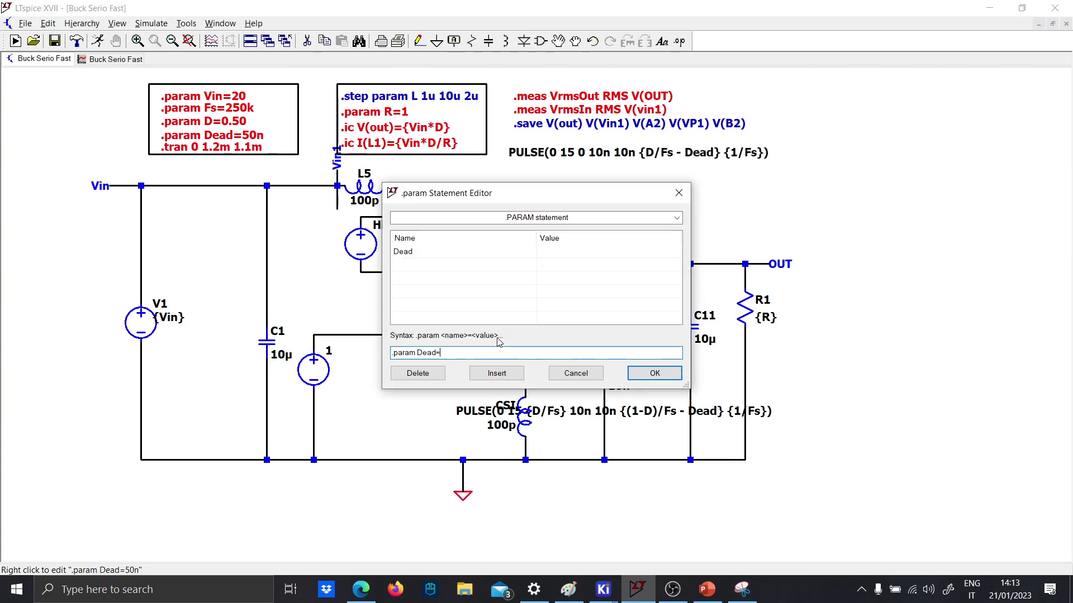
type("250n")
key("Return")
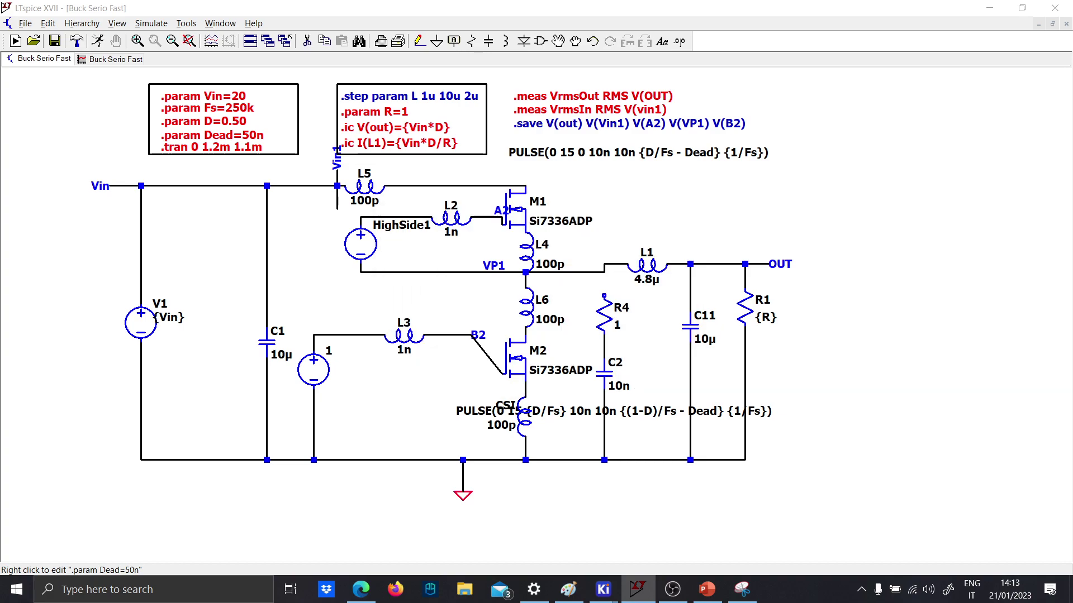
left_click(104, 60)
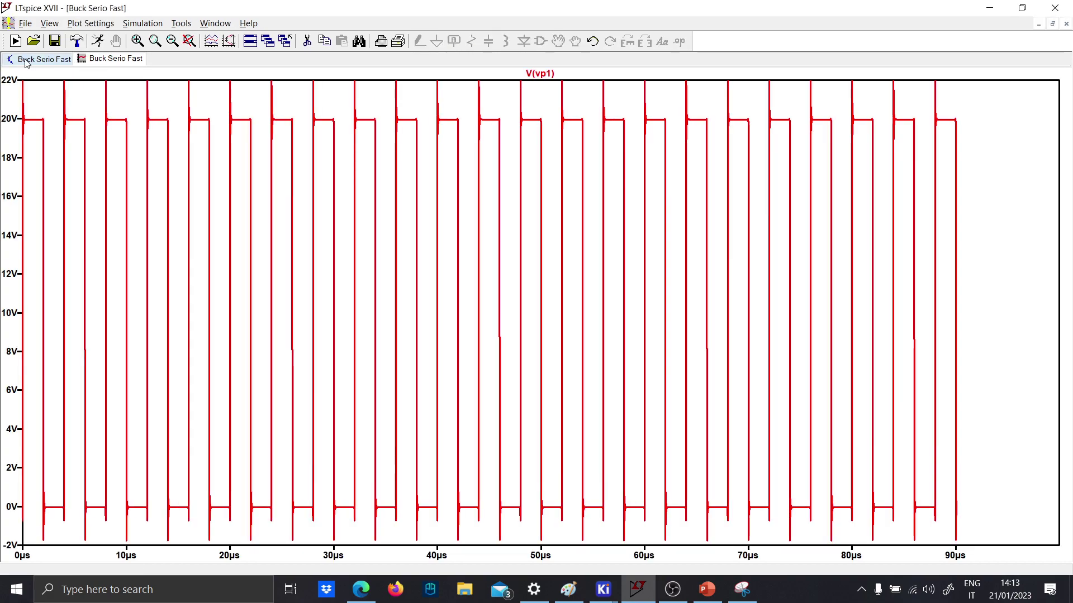
left_click(25, 60)
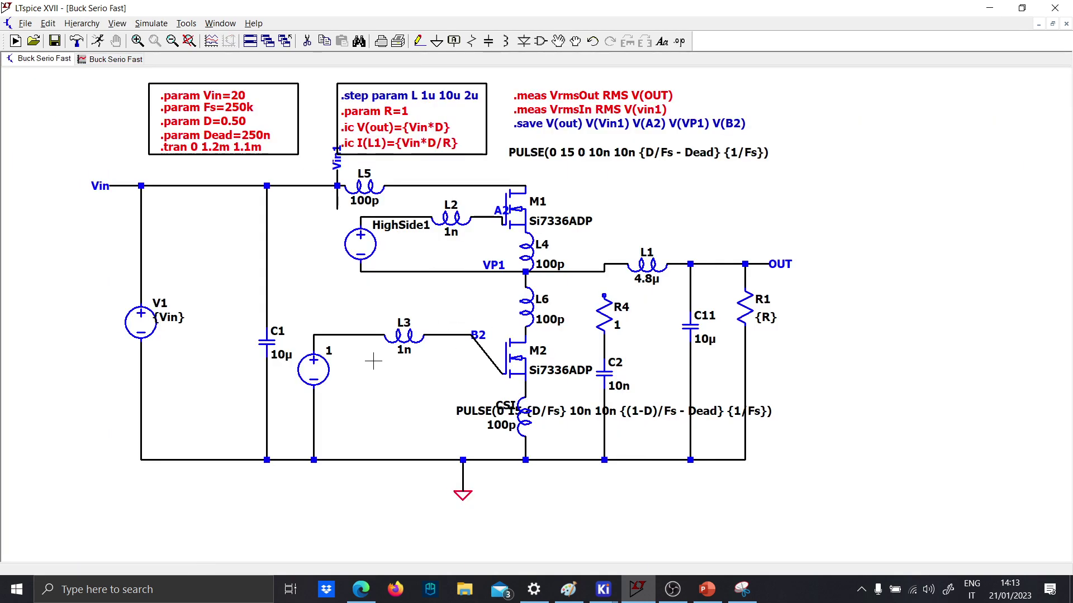
Step: Place horizontal gate resistors R2 and R3 in the low- and high-side gate paths
key("r")
key("ctrl+r")
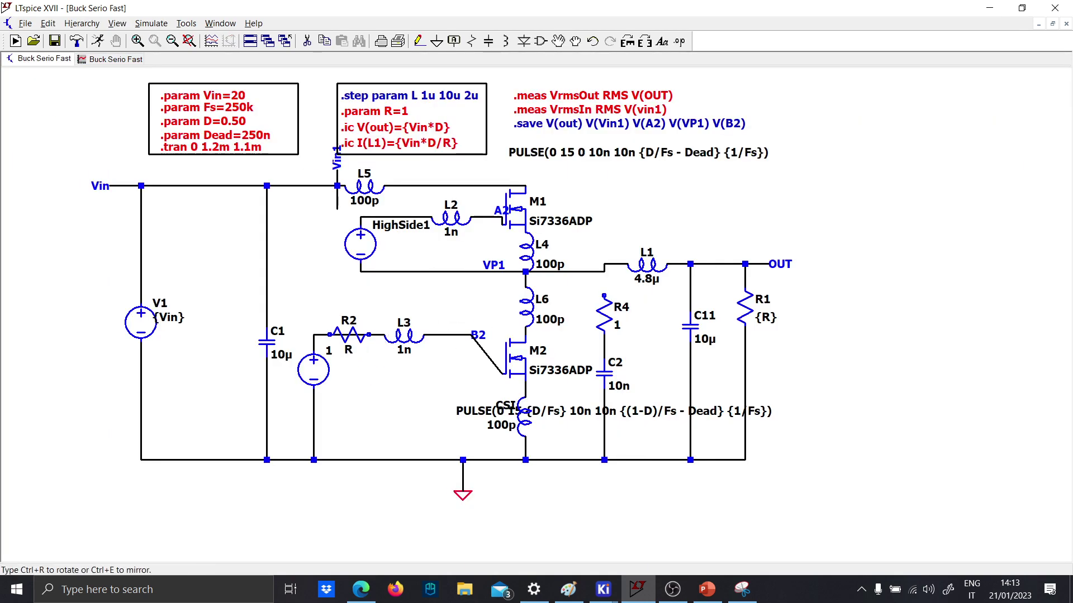
left_click(349, 335)
left_click(397, 218)
key("Escape")
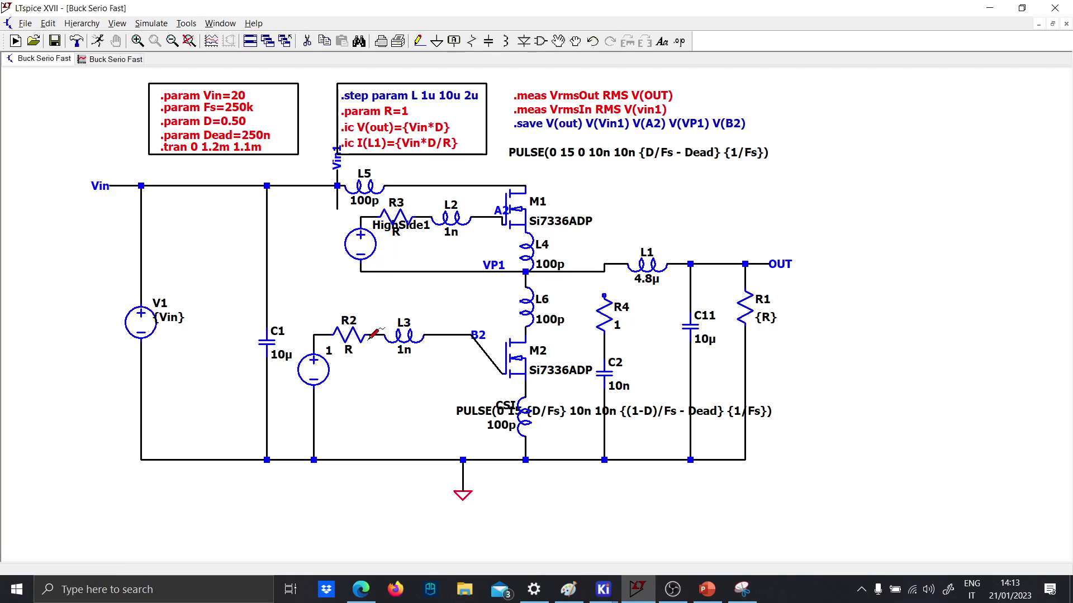
Step: Set R2 to 5 and wire the top of snubber resistor R4 to the VP1 node
right_click(343, 346)
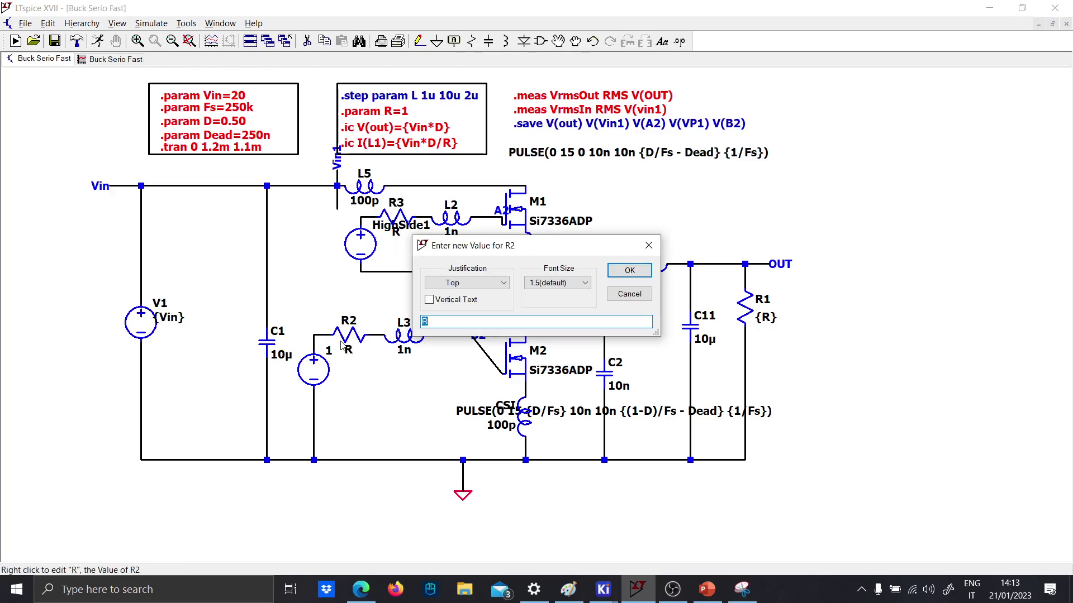
type("5")
key("Return")
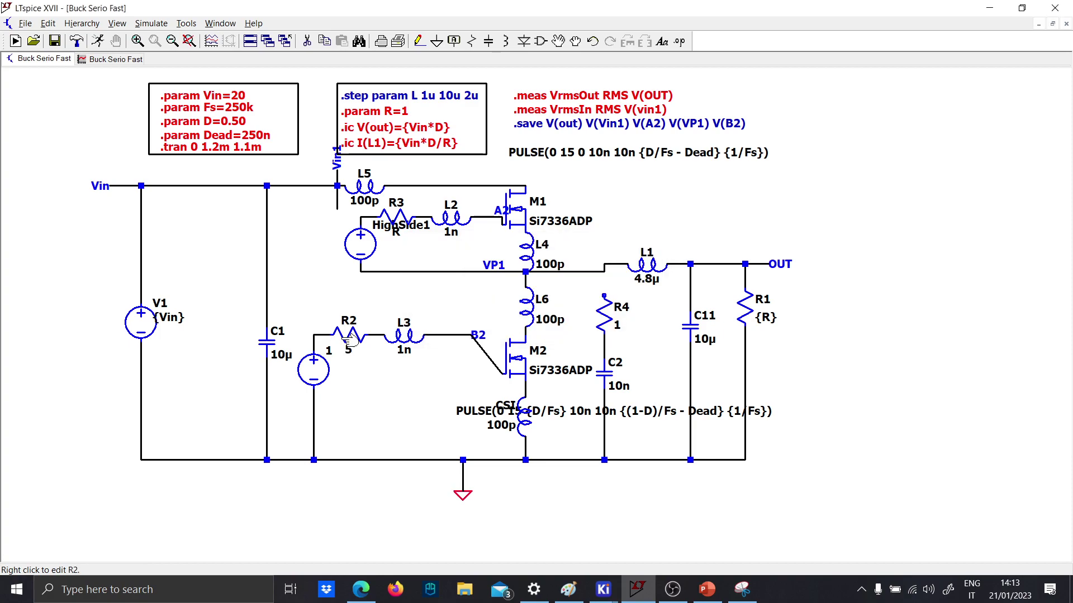
right_click(396, 230)
type("5")
key("Return")
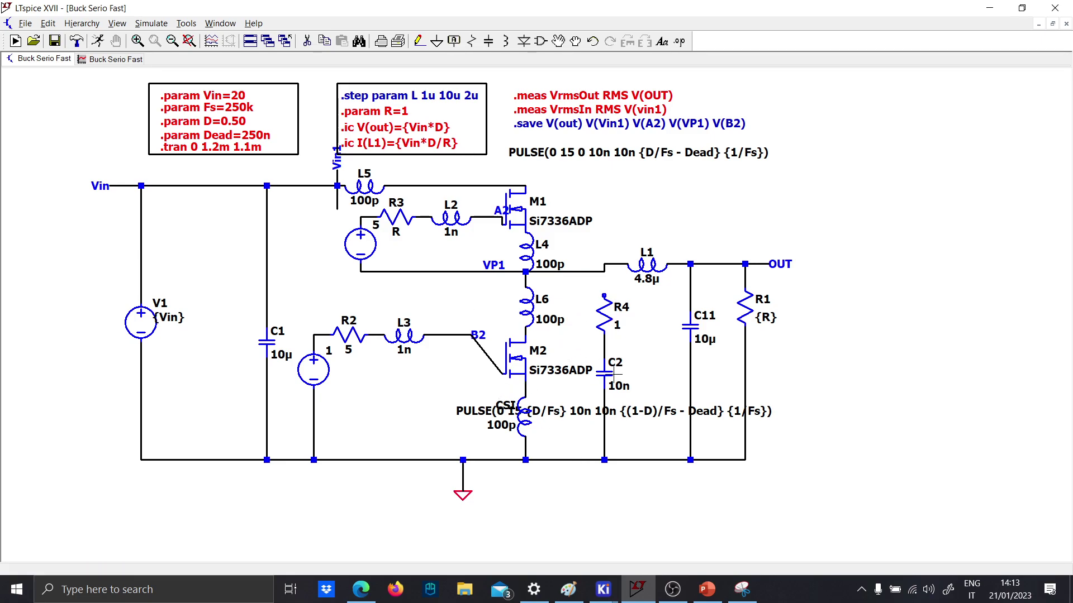
left_click(604, 297)
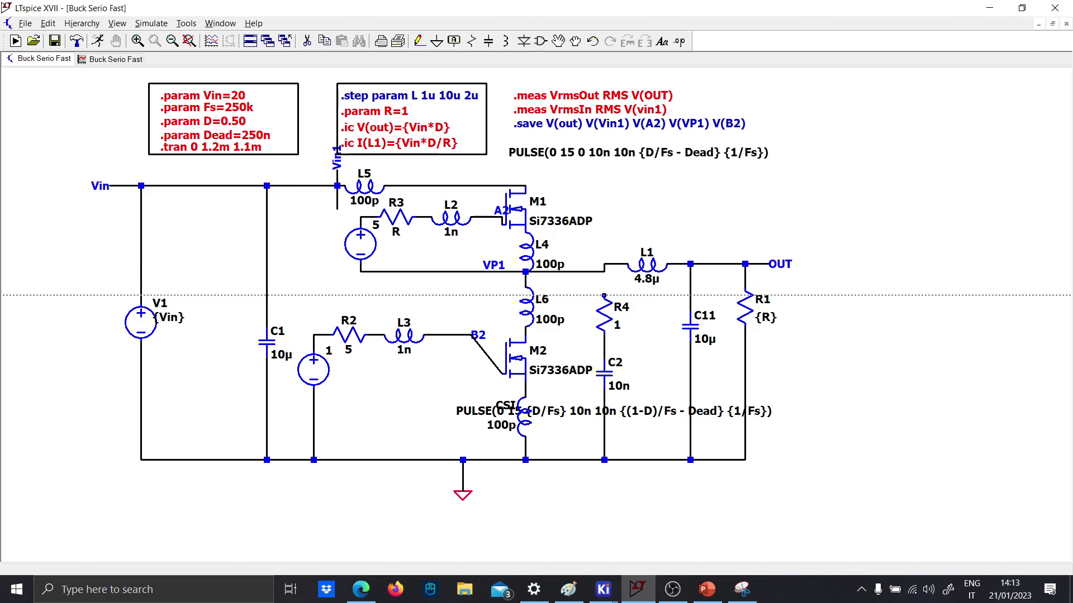
left_click(604, 272)
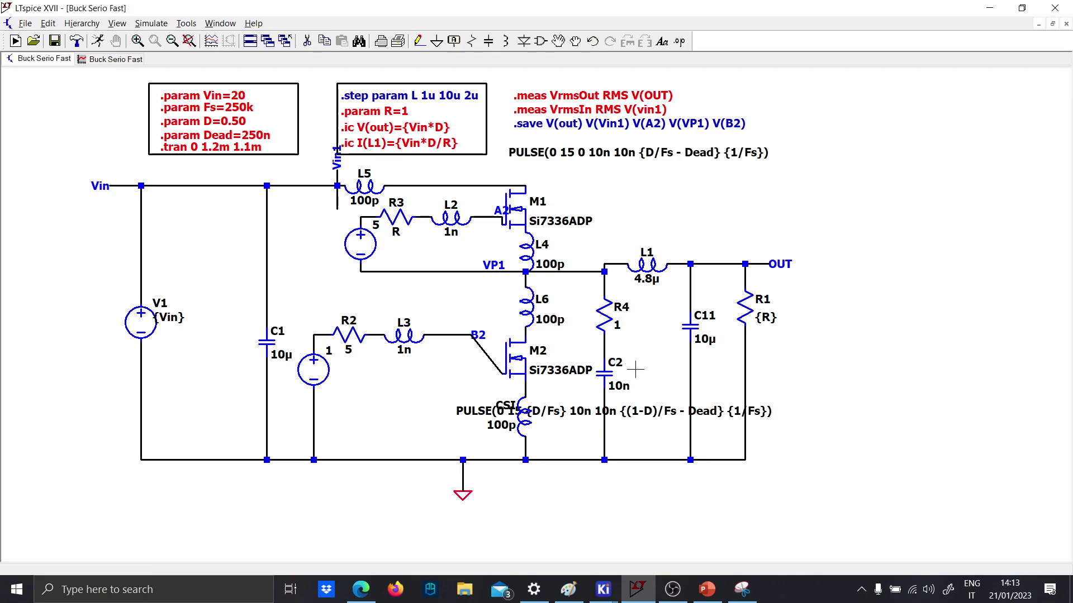
Step: Zoom into the V(vp1) ringing and attach two cursors on adjacent peaks
left_click(116, 59)
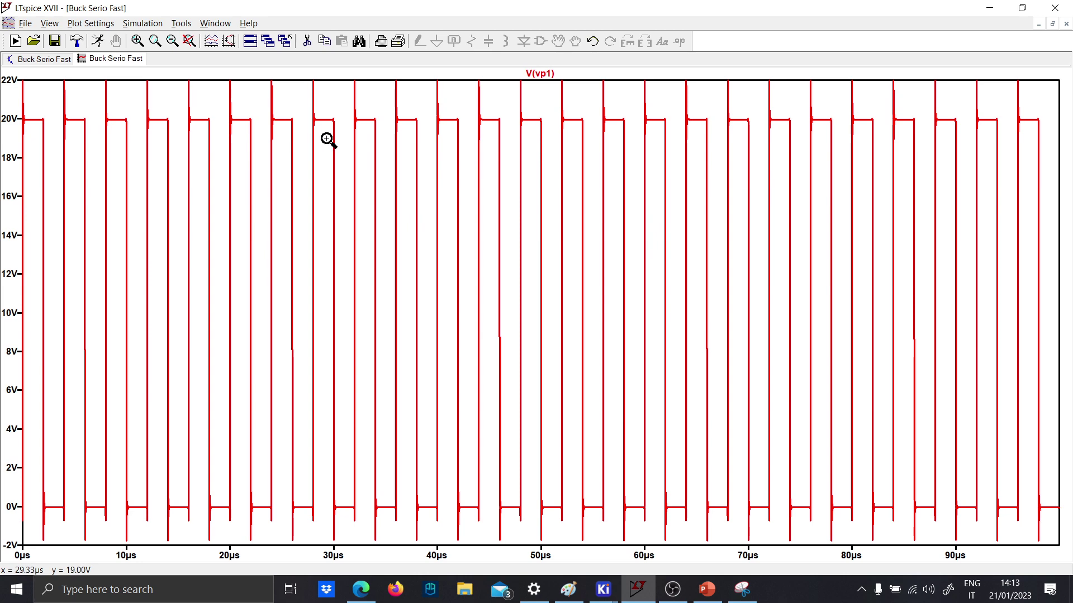
left_click_drag(327, 140, 304, 71)
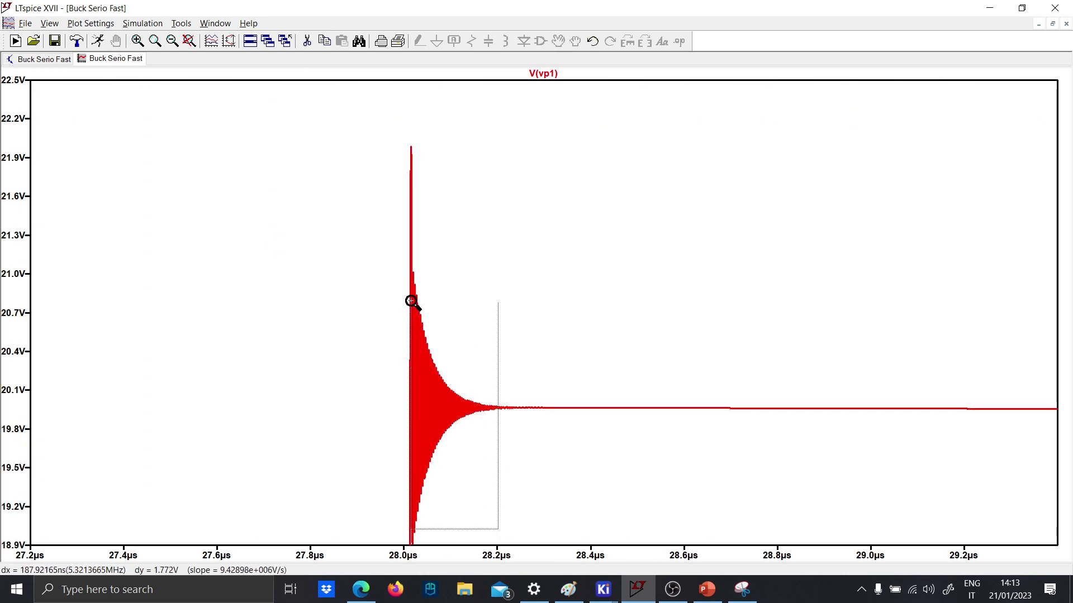
left_click_drag(412, 302, 412, 303)
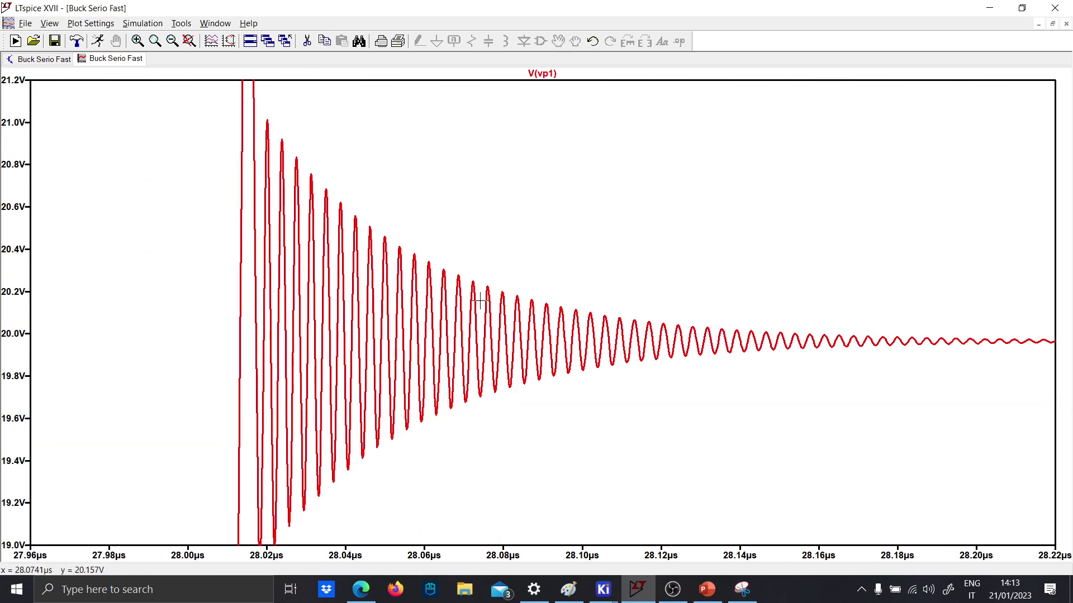
left_click(551, 76)
left_click_drag(546, 335, 326, 252)
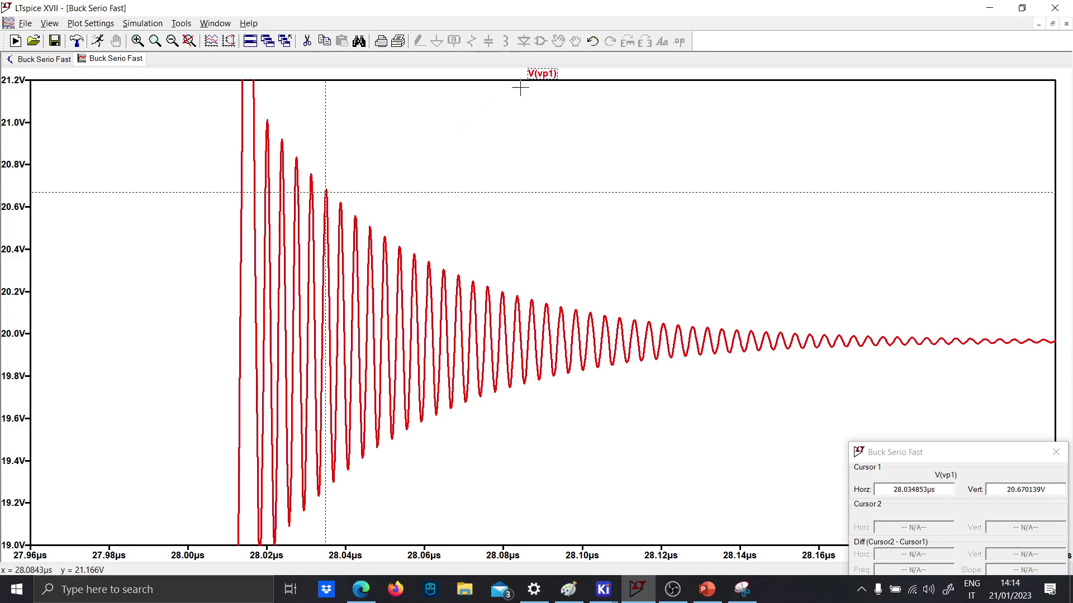
left_click(541, 74)
left_click_drag(542, 339, 341, 272)
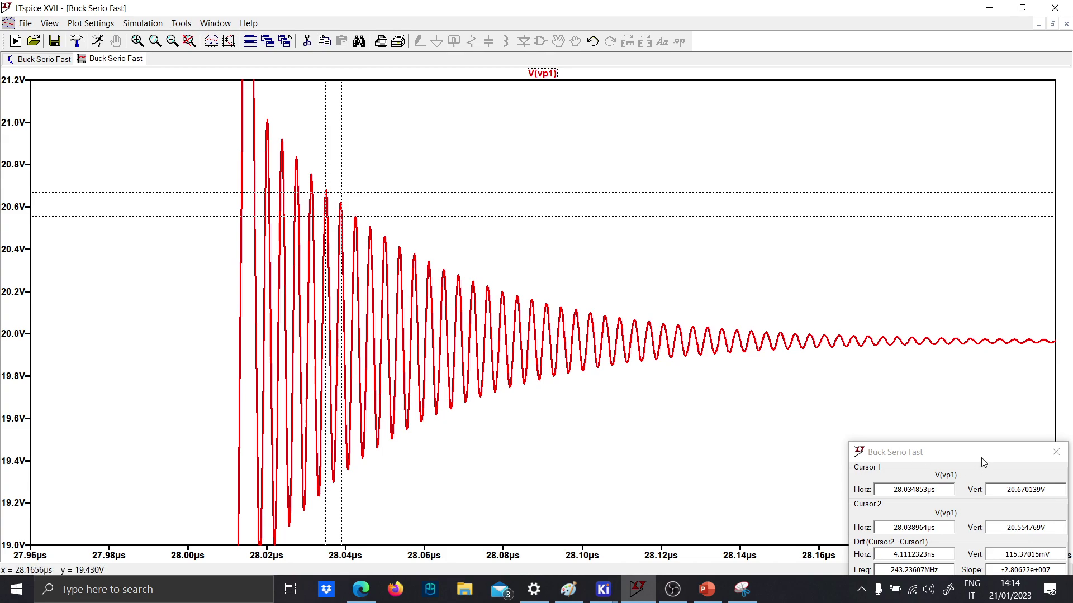
Step: Refine both cursors on adjacent peaks to read a 3.73 ns period, about 268 MHz
left_click_drag(982, 458, 615, 134)
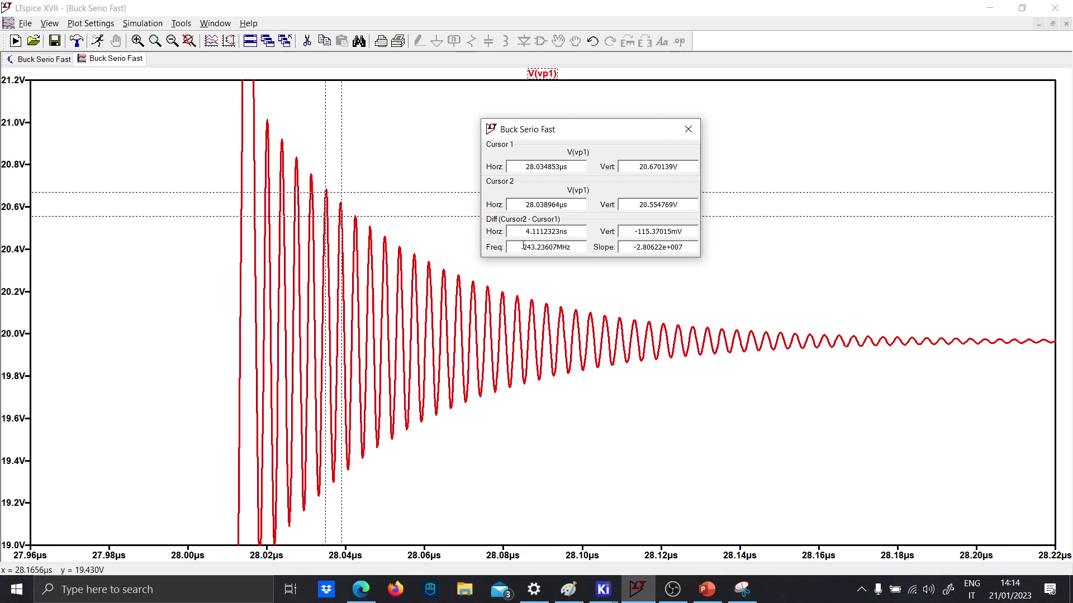
double_click(576, 248)
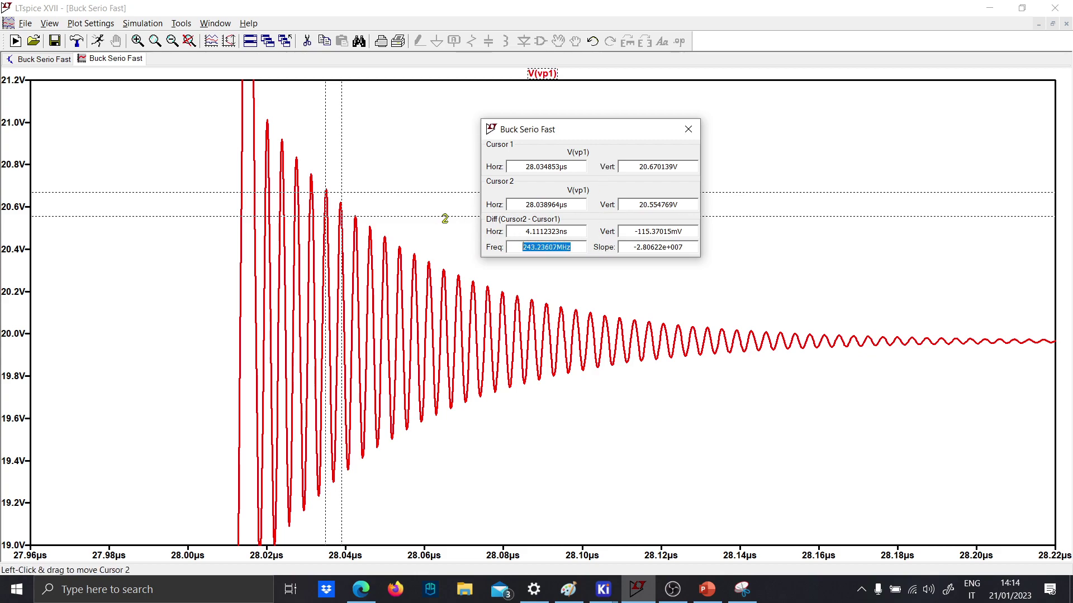
left_click_drag(445, 218, 340, 225)
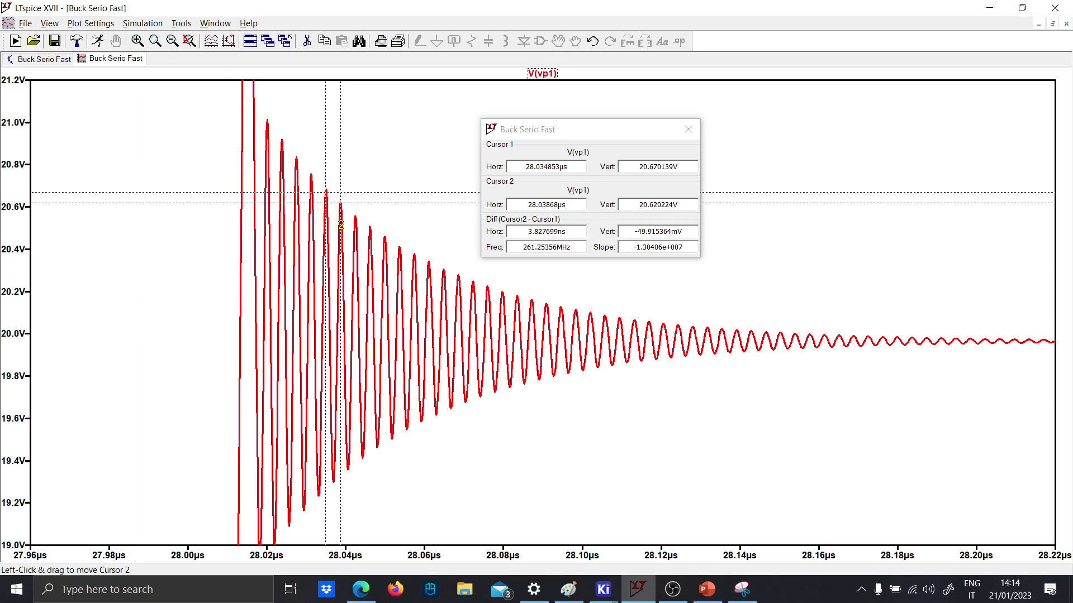
left_click_drag(335, 478, 313, 167)
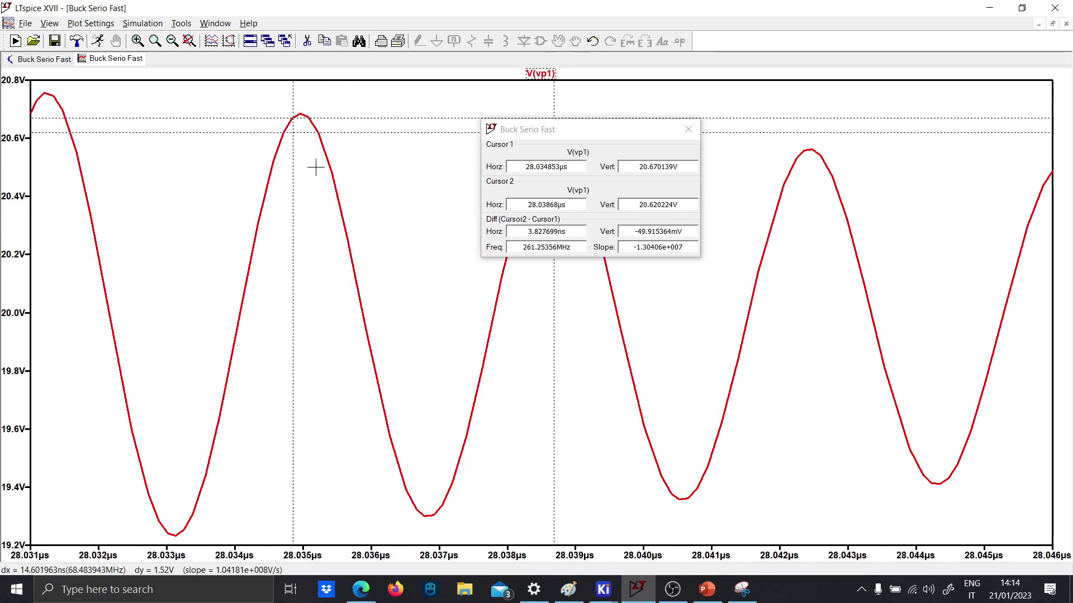
mouse_move(292, 127)
left_mouse_down()
mouse_move(559, 128)
mouse_move(733, 178)
left_mouse_up()
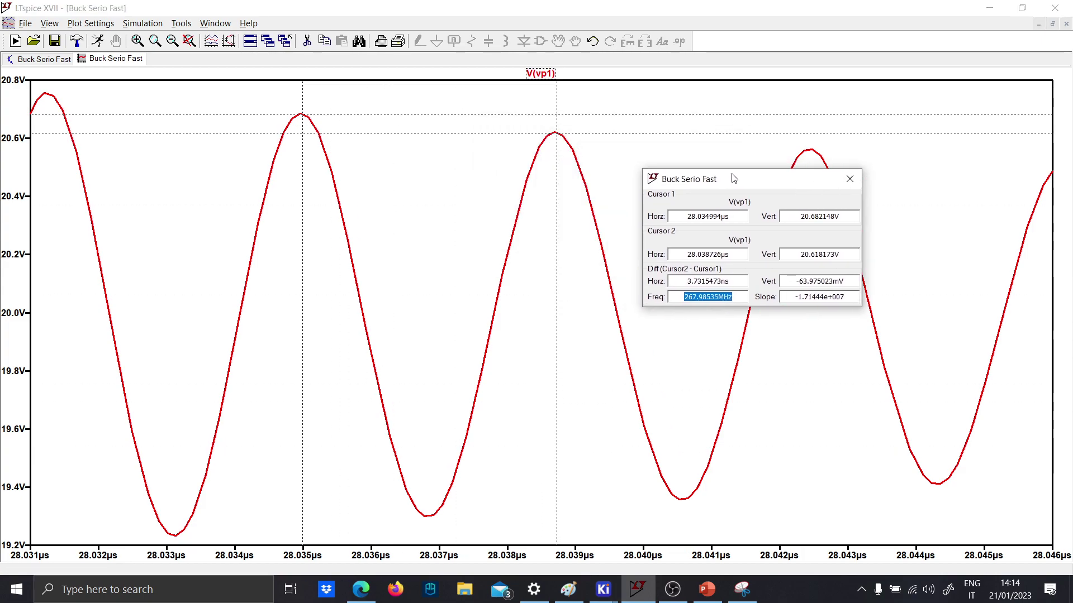
Step: Close the cursor readout, fit the waveform, and zoom into the ringing at the 36 µs edge
left_click(850, 178)
right_click(678, 177)
left_click(705, 186)
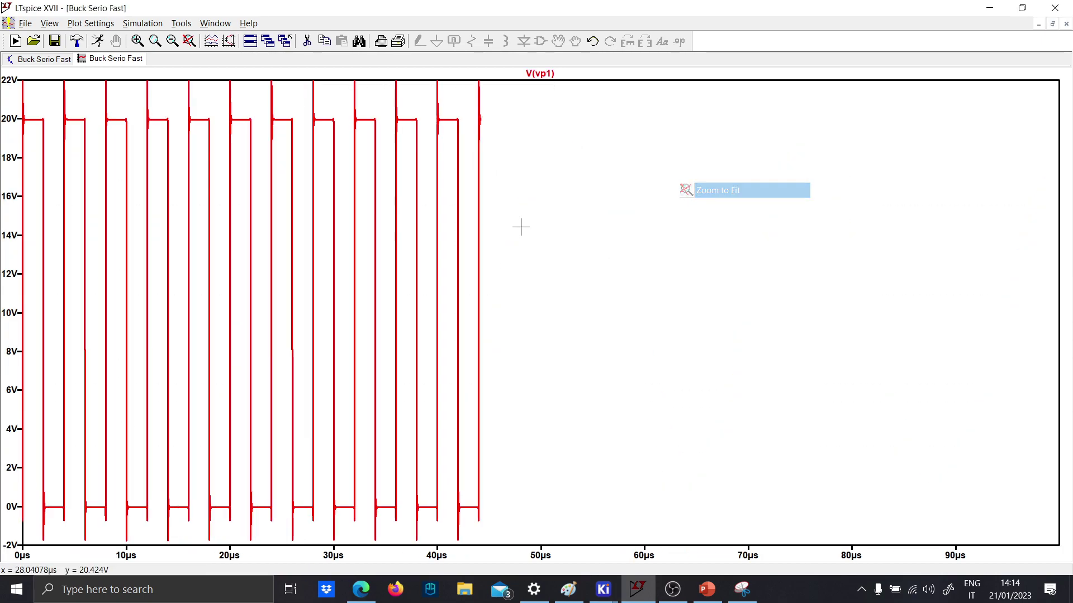
left_click_drag(380, 537, 413, 68)
left_click_drag(426, 111, 480, 185)
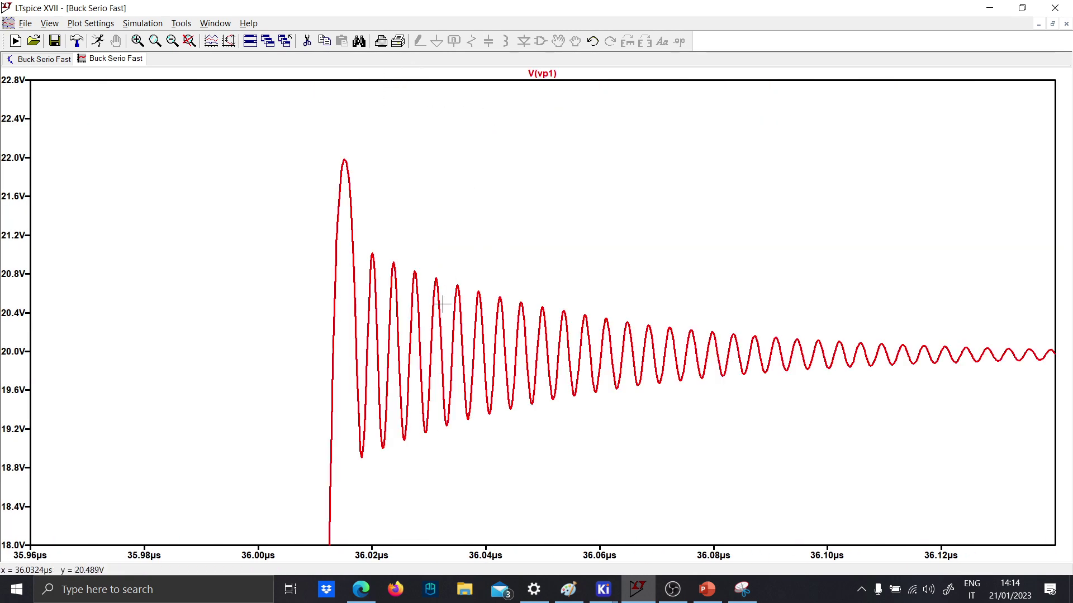
Step: Change resistor R3's value from R to 5 on the schematic
left_click(44, 59)
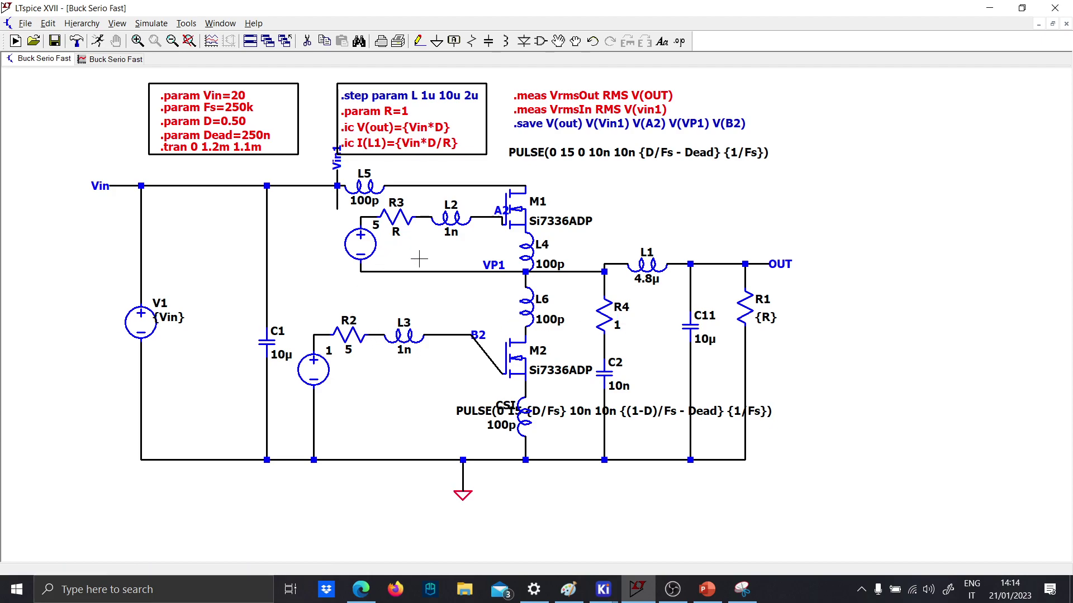
right_click(399, 230)
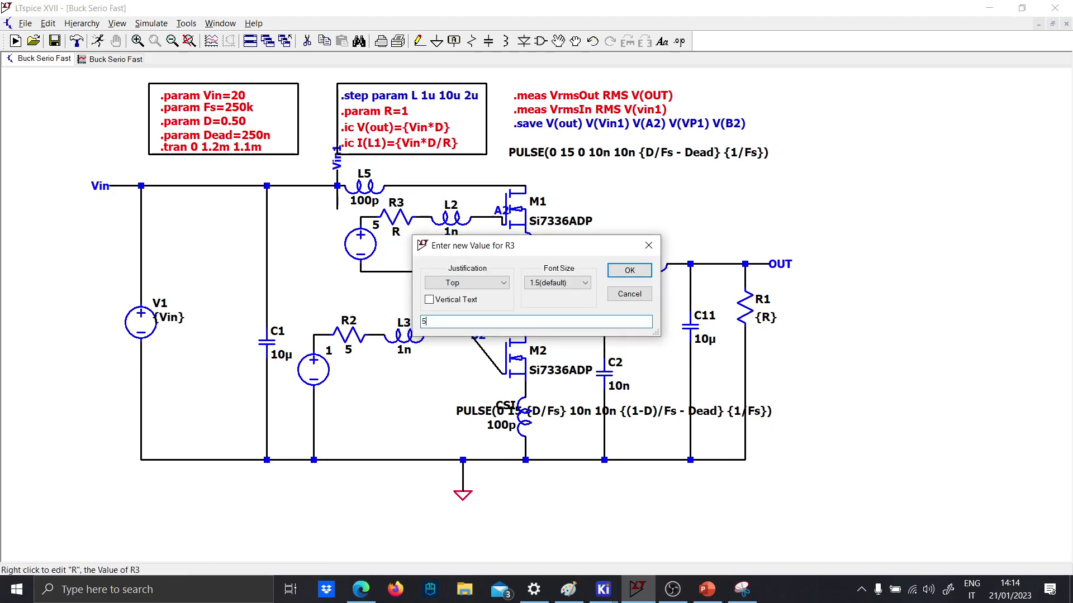
key("Return")
Step: Rerun the simulation and zoom into the overshoot on the rising edge near 20 µs
left_click(98, 41)
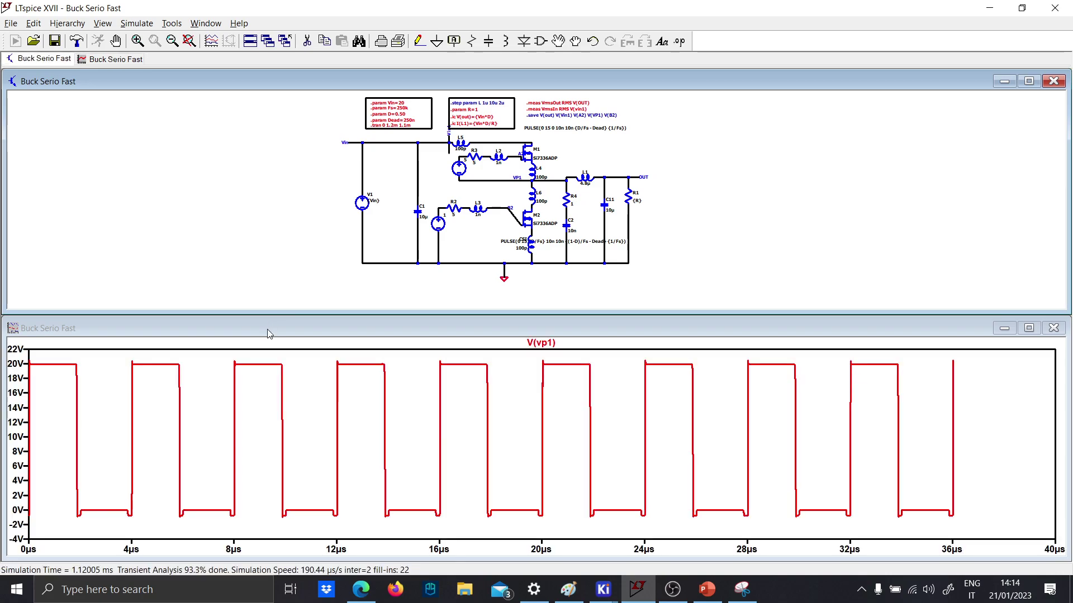
left_click_drag(289, 535, 196, 352)
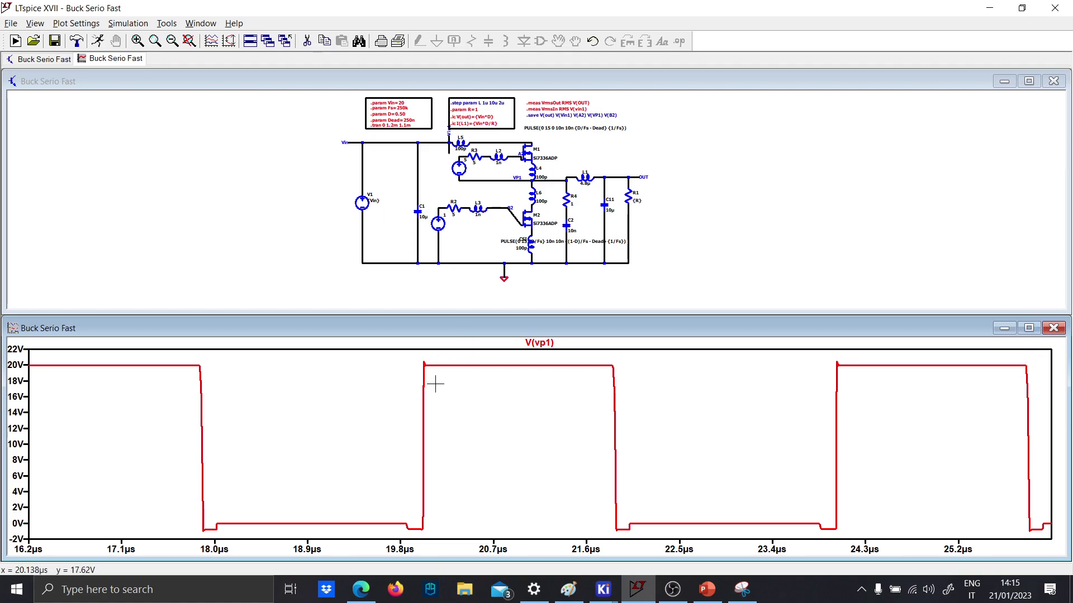
left_click_drag(448, 530, 411, 351)
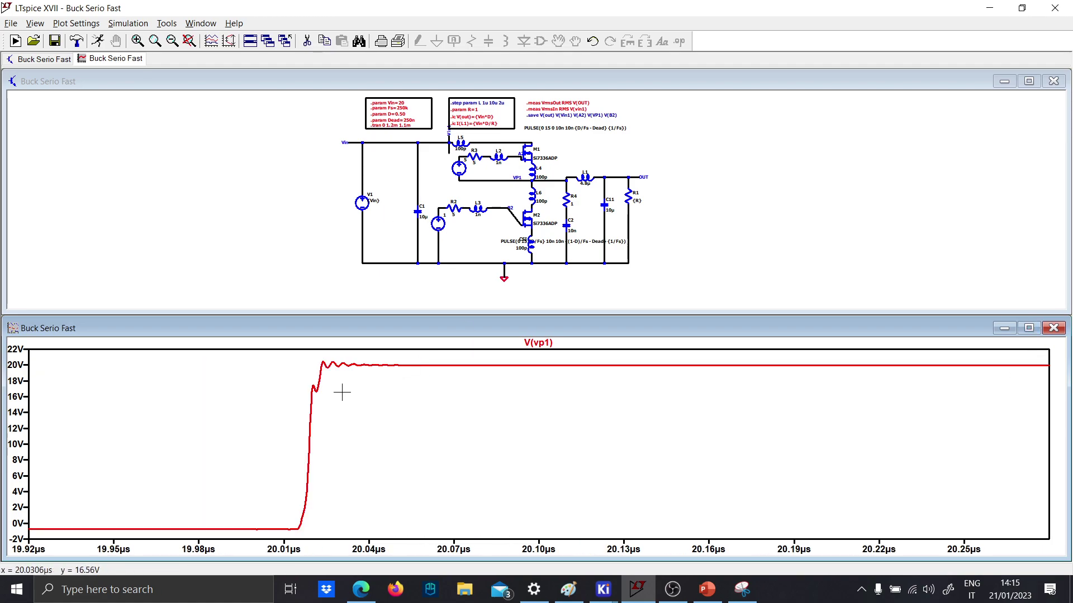
left_click_drag(307, 395, 387, 351)
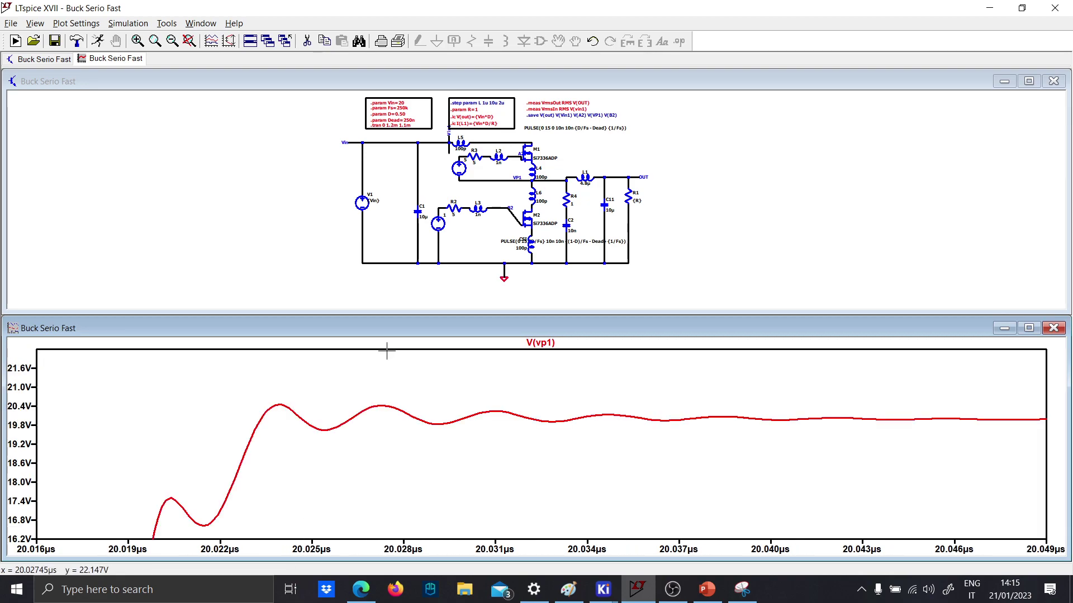
Step: Fit the waveform, then zoom into the 44 µs edge's mild ringing peaking near 20.4 V
right_click(563, 394)
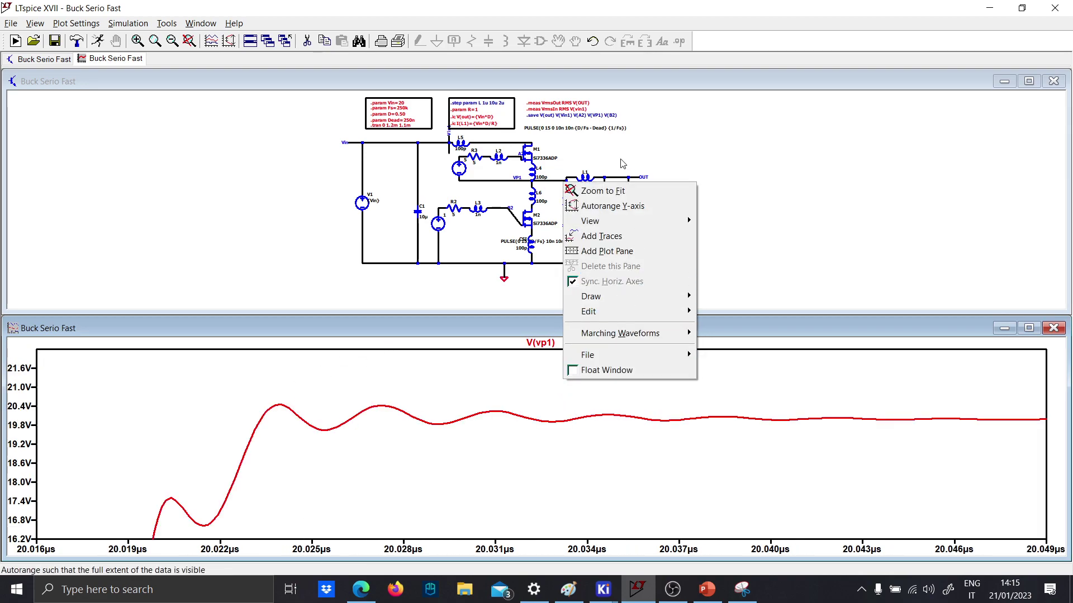
left_click(609, 191)
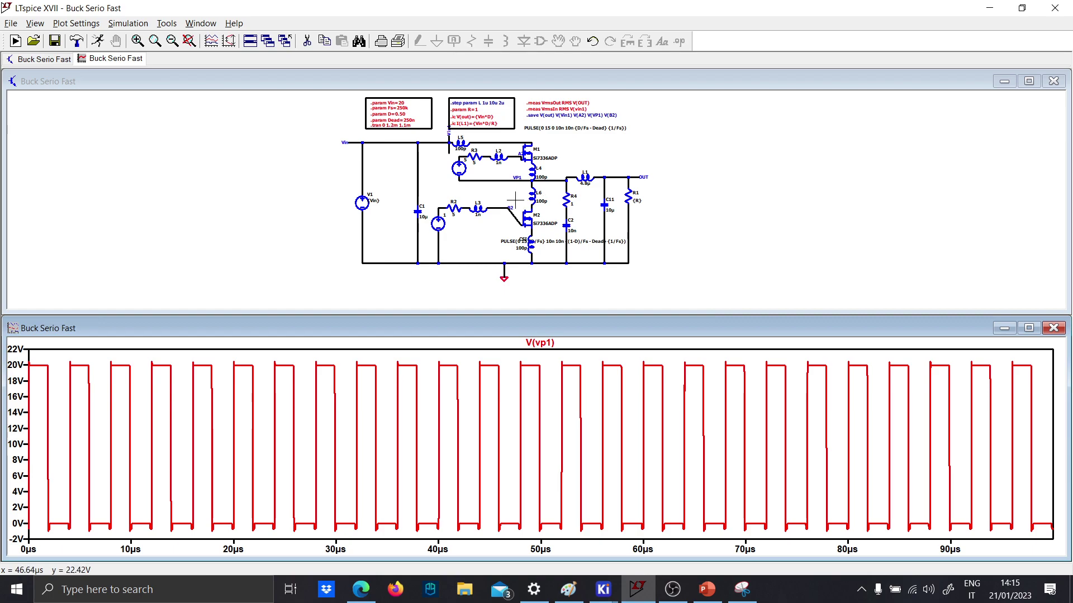
left_click_drag(529, 537, 450, 349)
left_click_drag(424, 524, 381, 342)
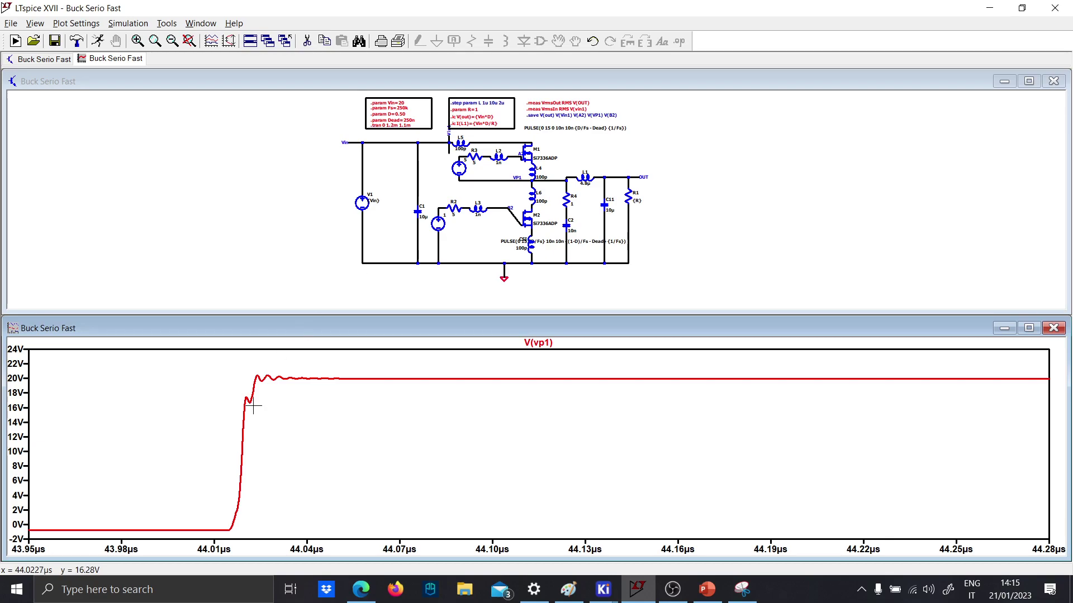
left_click_drag(245, 416, 319, 354)
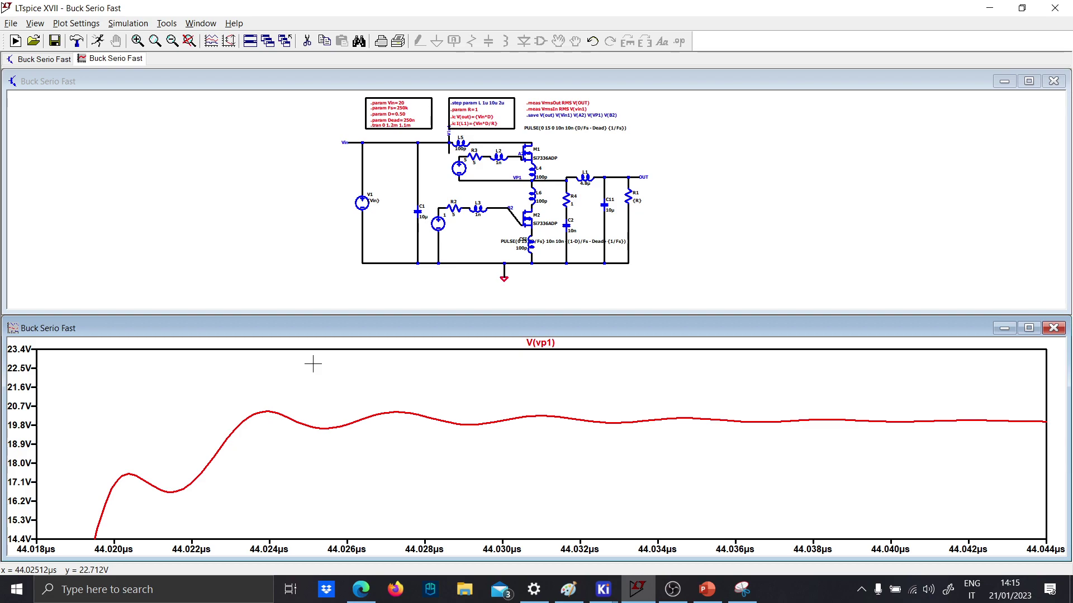
scroll(559, 245, "up", 2)
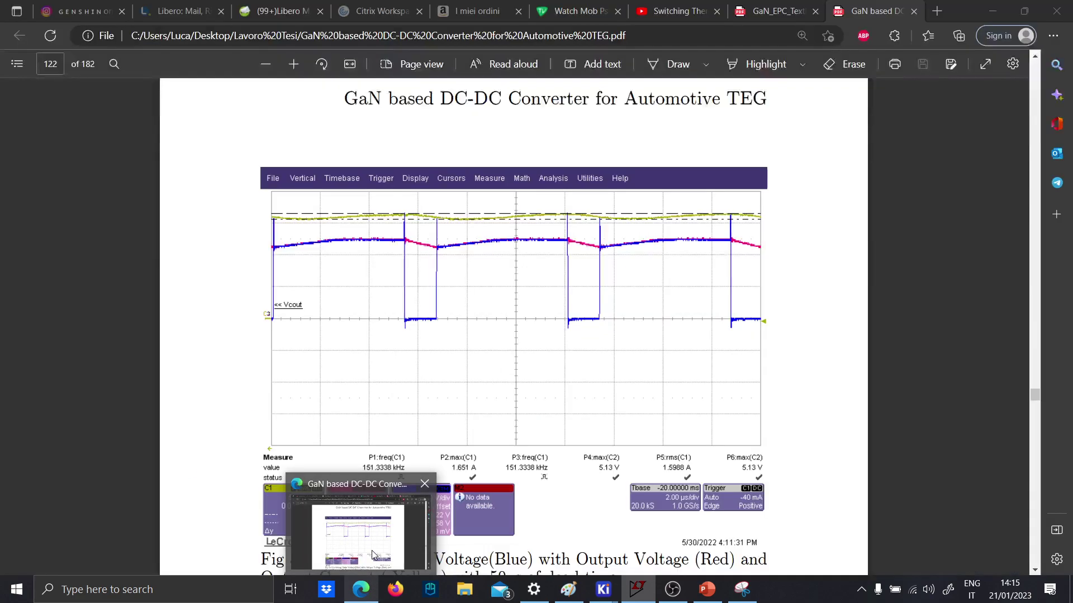
Step: Scroll the thesis PDF in Edge between Fig 5.3 (page 121) and Fig 5.4's 50 ns dead-time capture
left_click(414, 491)
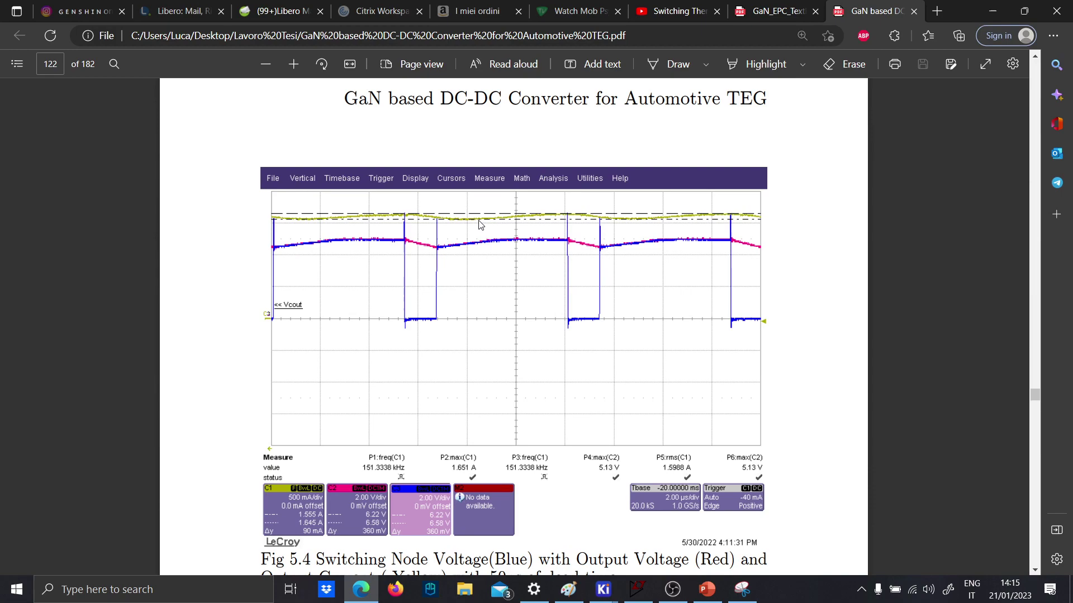
scroll(482, 224, "up", 15)
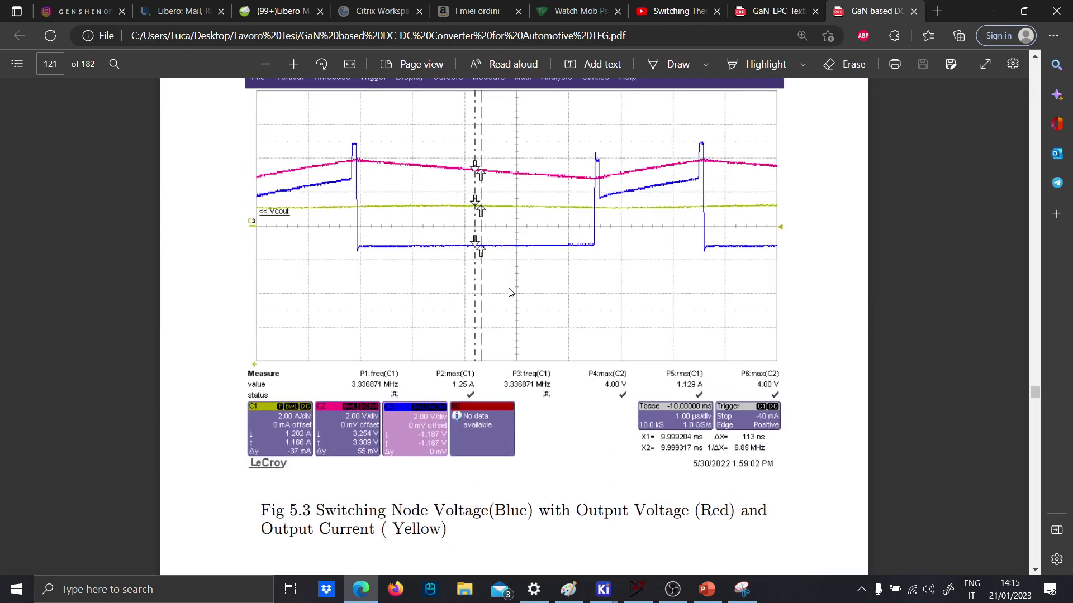
scroll(508, 293, "up", 3)
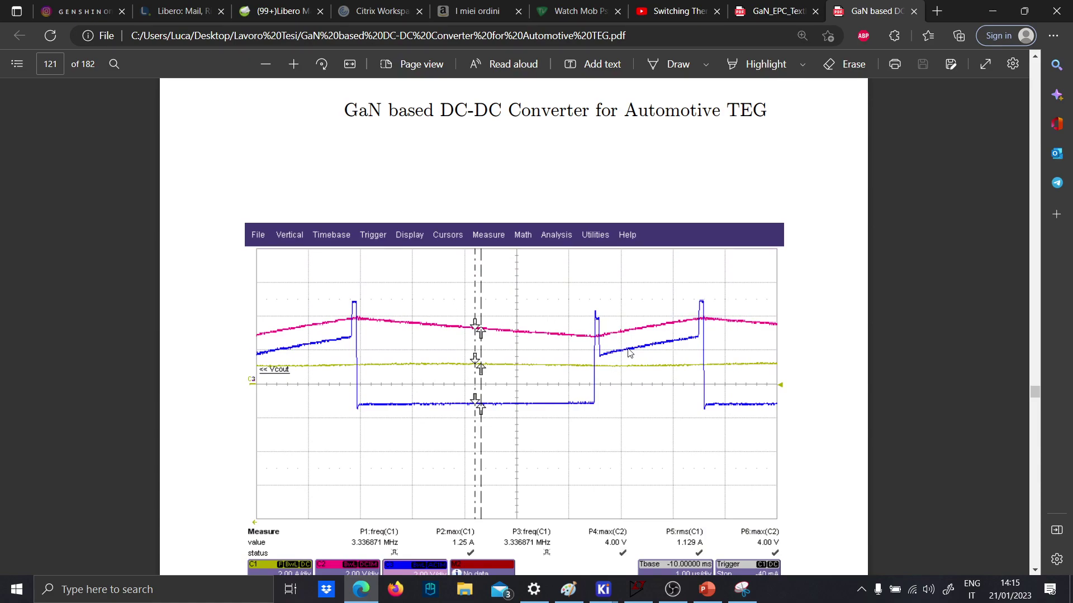
scroll(630, 352, "down", 15)
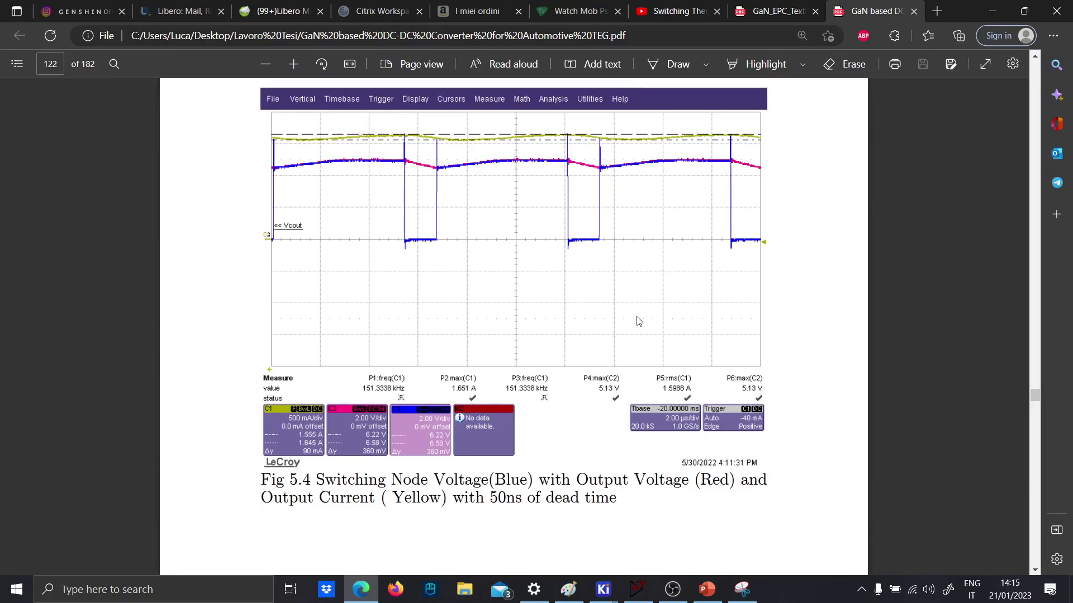
scroll(637, 319, "up", 18)
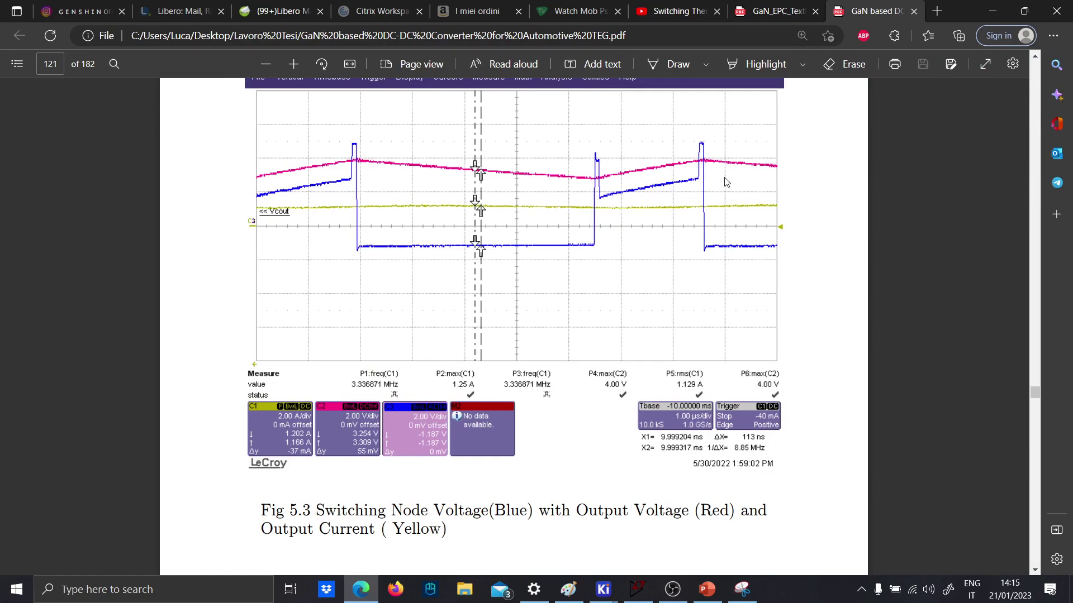
scroll(691, 184, "down", 15)
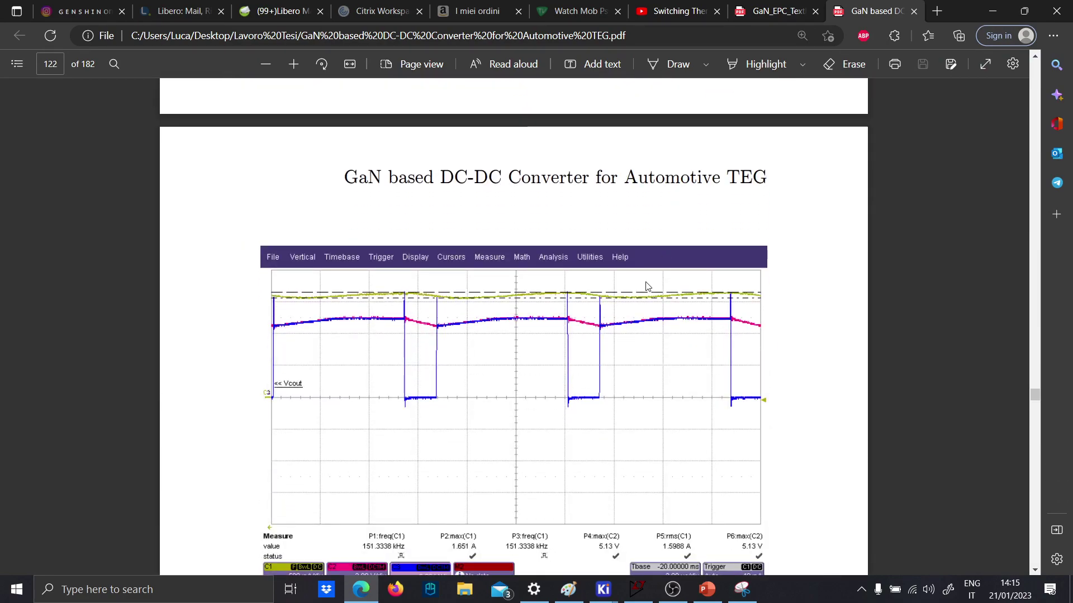
scroll(643, 282, "down", 3)
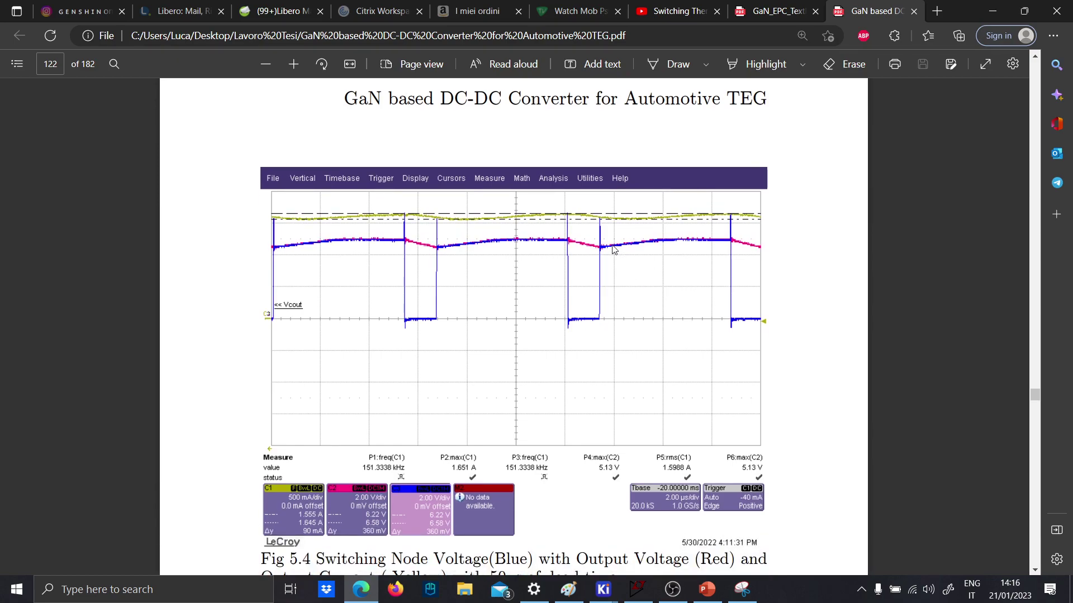
Step: Back in LTspice, fit the V(vp1) plot, then box-zoom onto two pulses (22.4–30.1 µs)
left_click(637, 589)
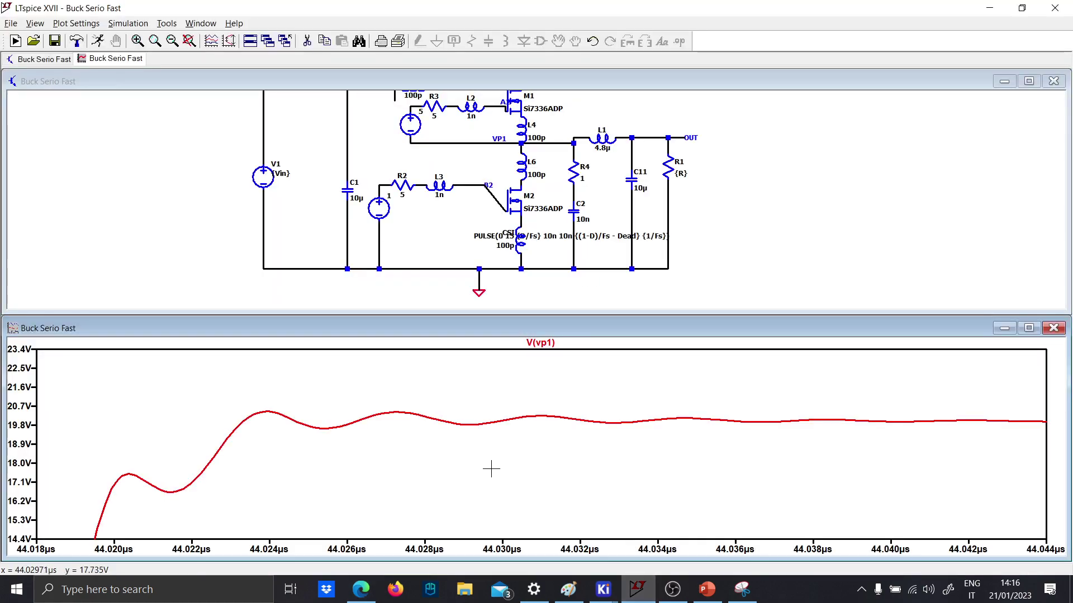
right_click(418, 387)
left_click(457, 200)
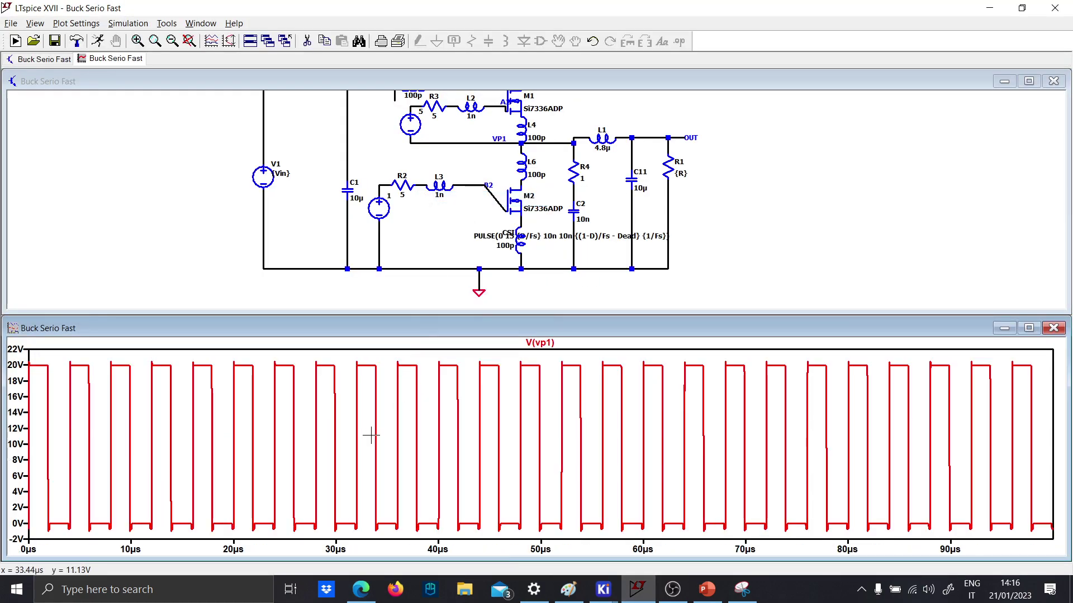
left_click_drag(331, 535, 258, 352)
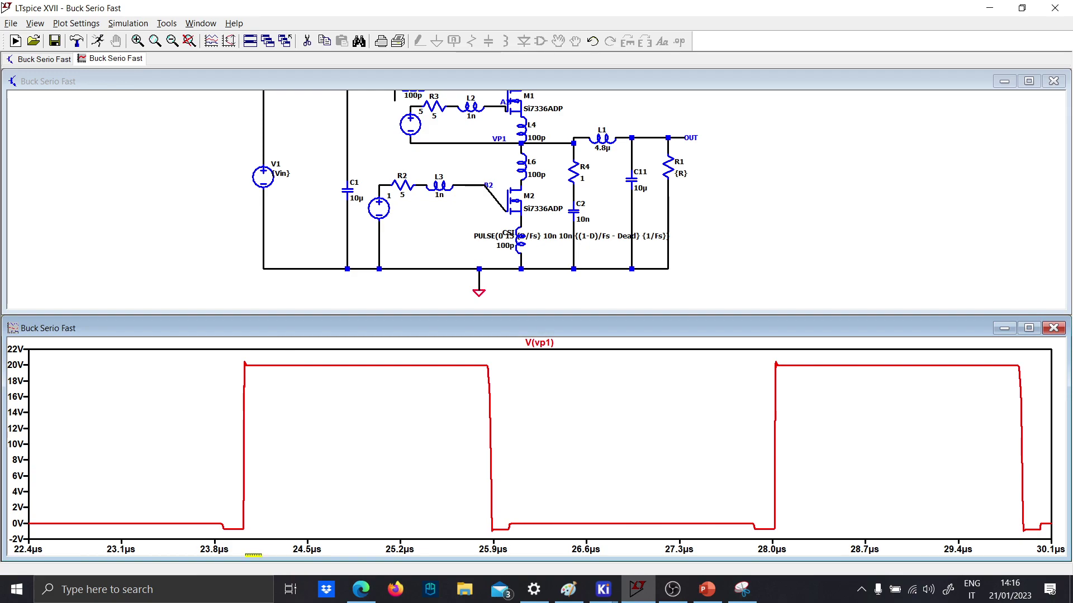
mouse_move(602, 601)
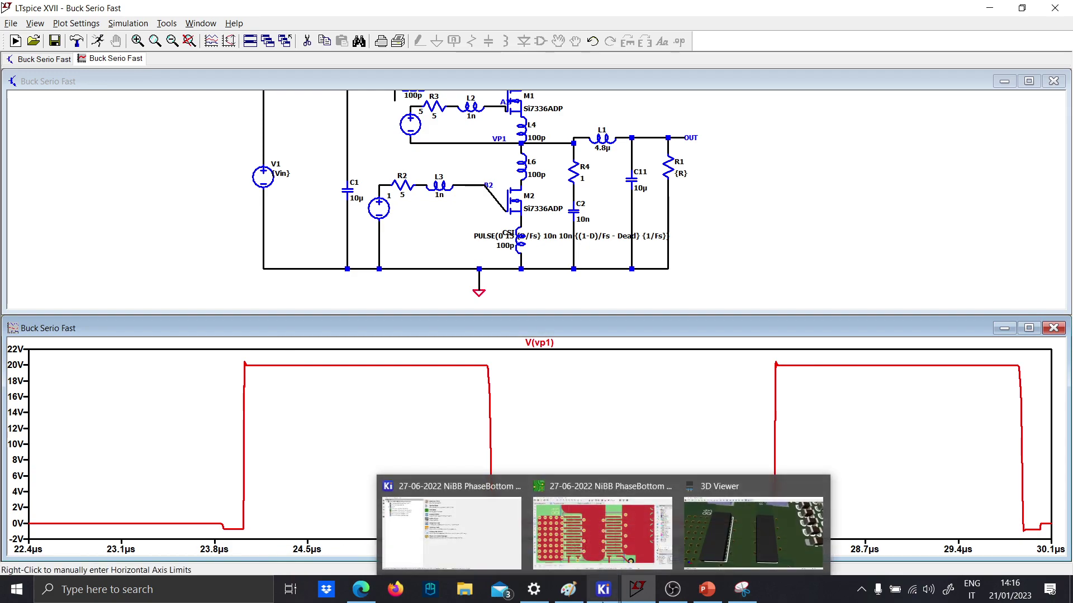
left_click(618, 559)
scroll(478, 301, "up", 3)
scroll(478, 301, "down", 8)
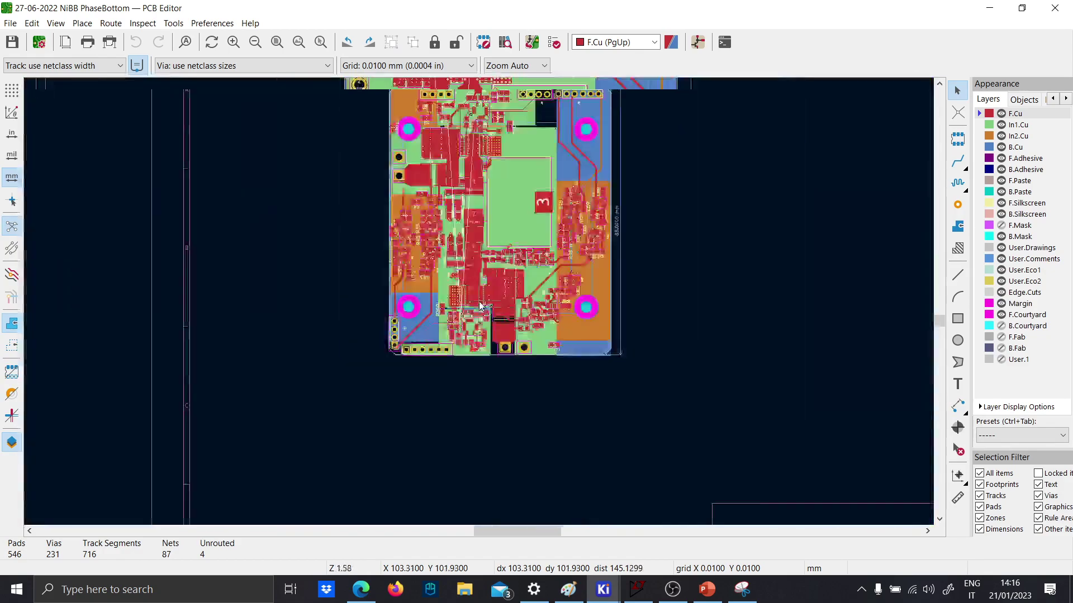
scroll(479, 301, "up", 4)
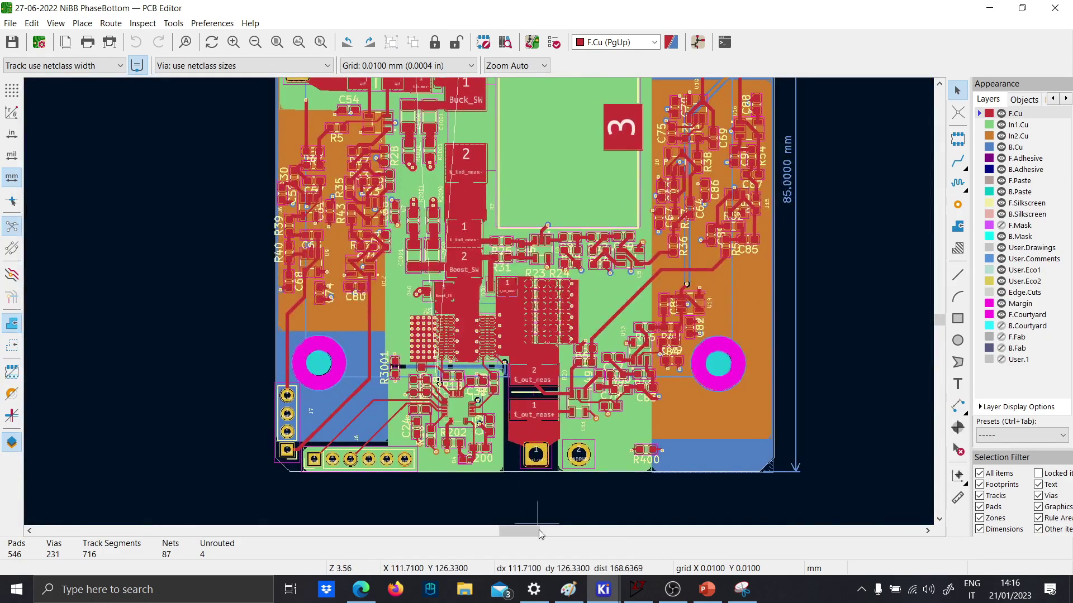
mouse_move(602, 590)
left_click(760, 525)
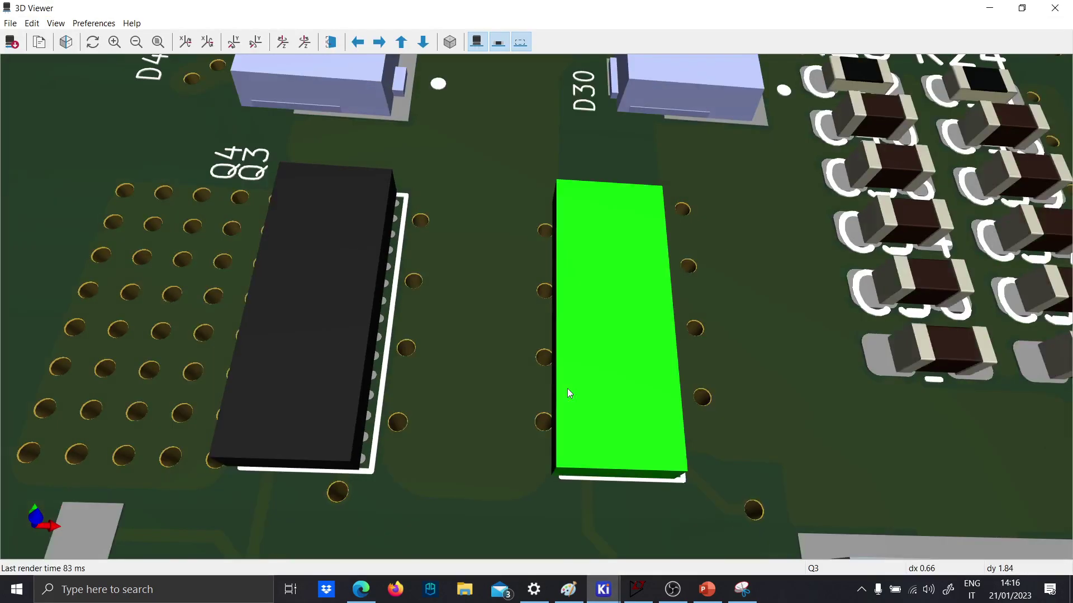
scroll(568, 388, "down", 5)
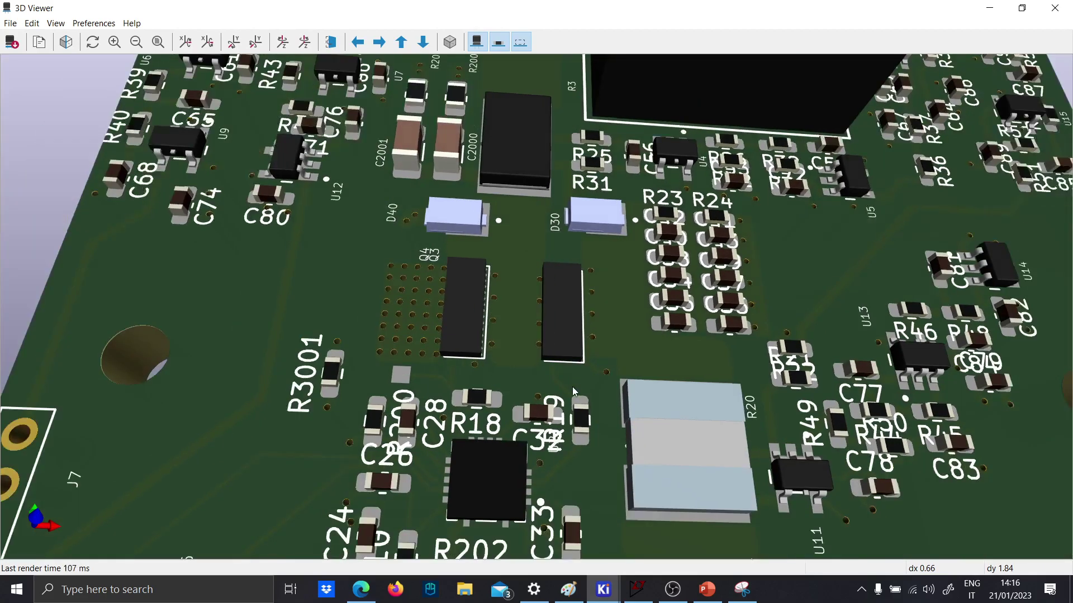
scroll(572, 386, "down", 2)
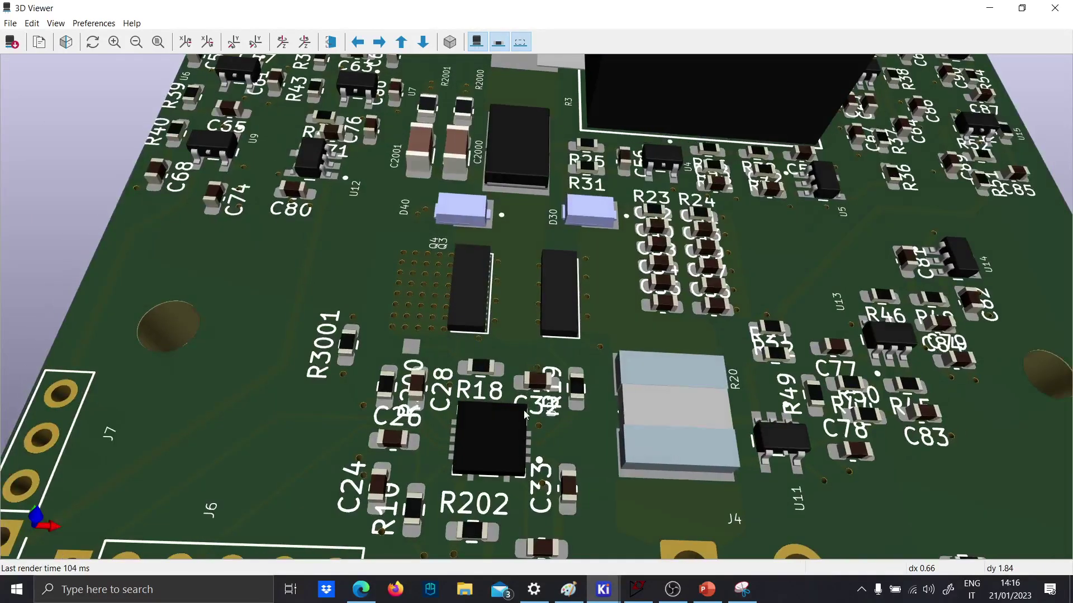
scroll(508, 374, "down", 1)
scroll(503, 363, "up", 3)
scroll(498, 349, "down", 1)
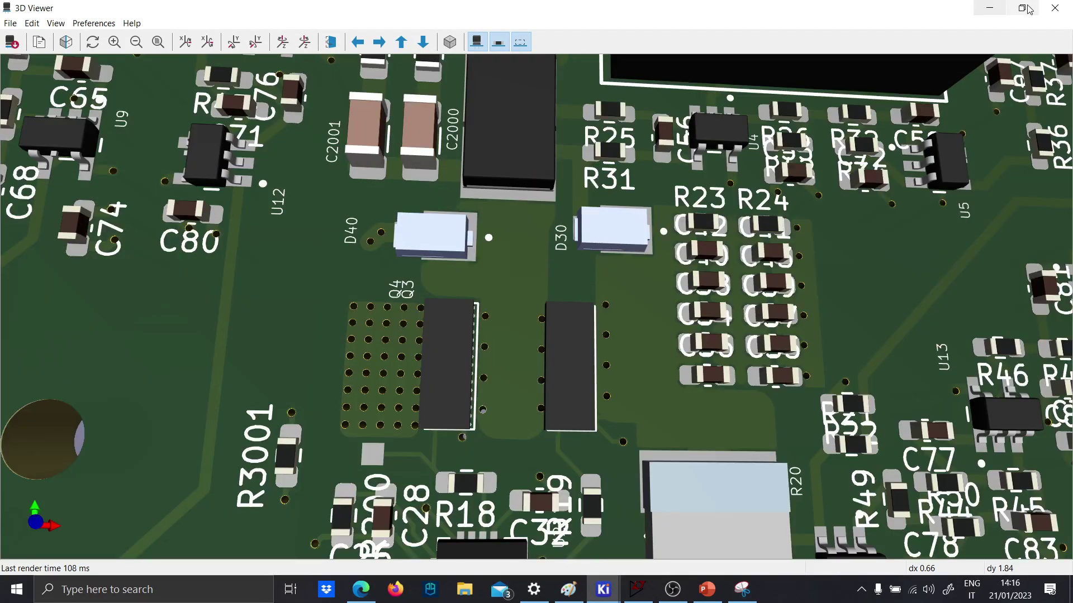
left_click(989, 7)
scroll(479, 305, "up", 10)
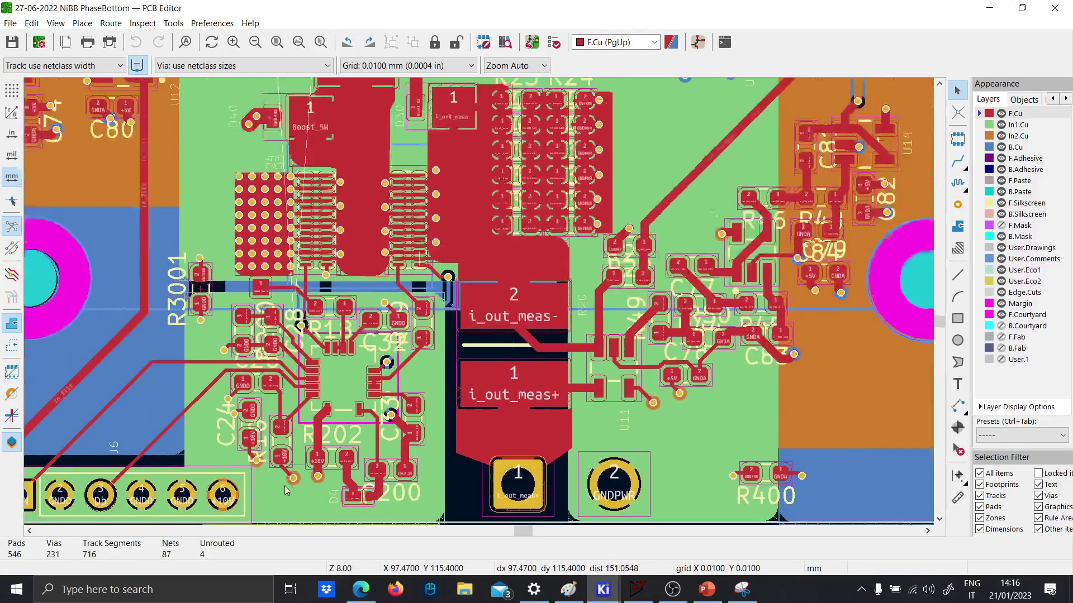
scroll(447, 291, "down", 4)
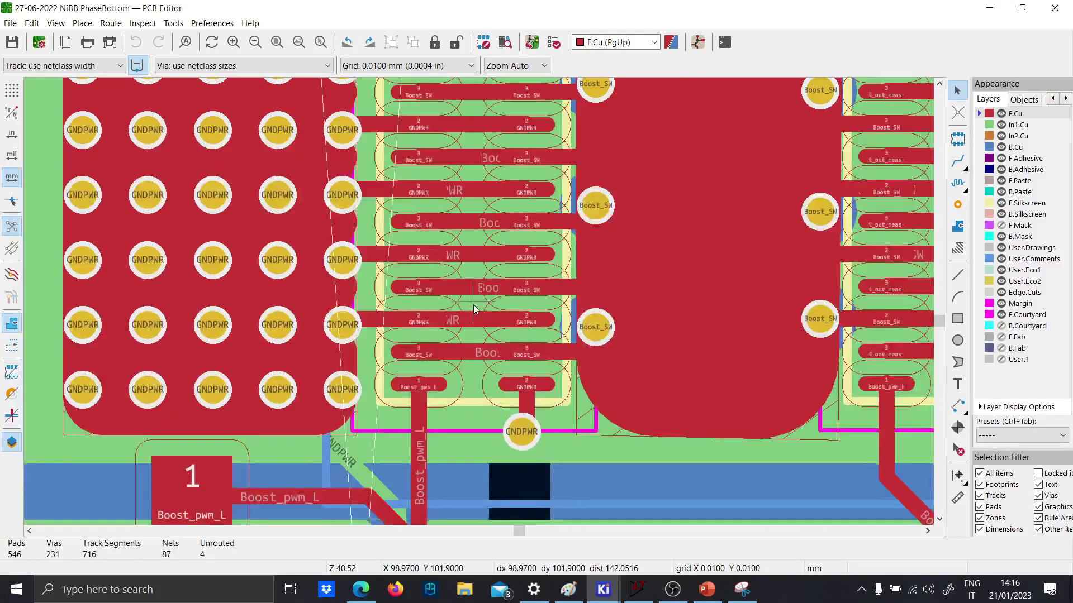
scroll(487, 300, "right", 2)
scroll(726, 324, "up", 3)
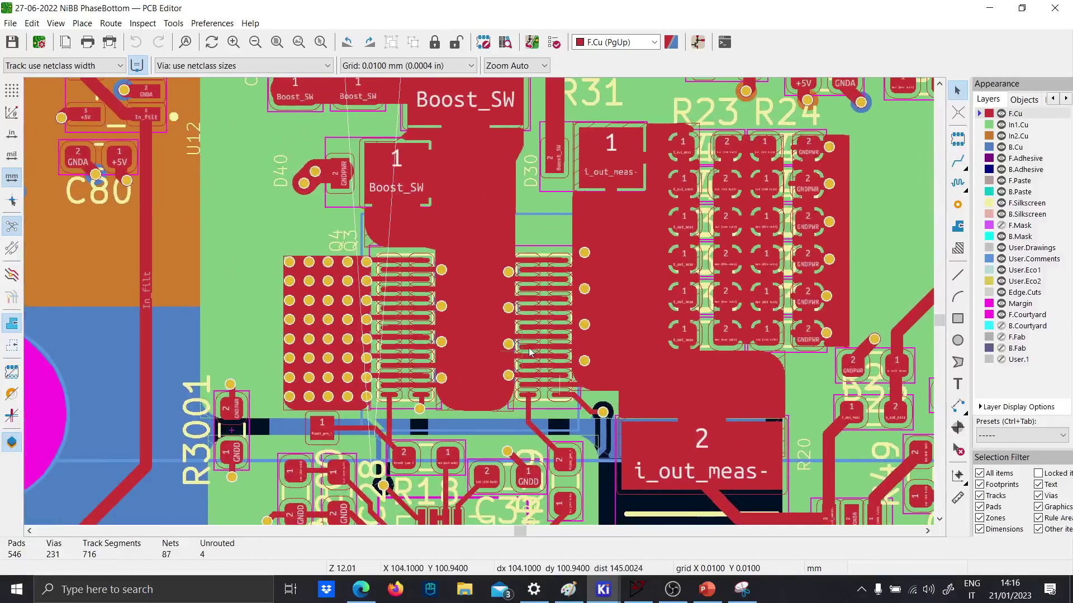
scroll(813, 343, "right", 5)
scroll(577, 354, "left", 4)
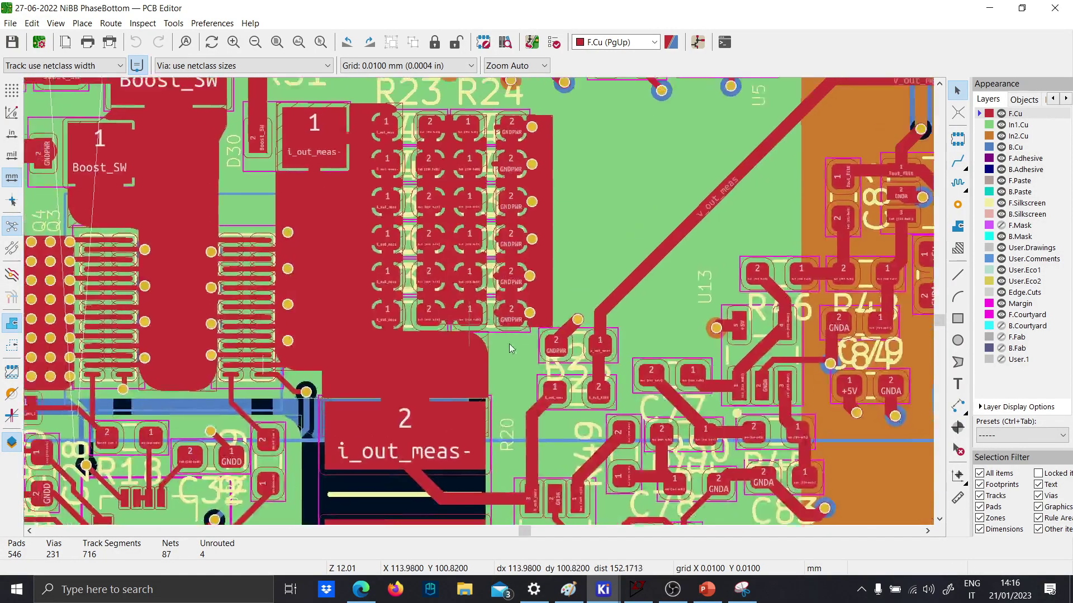
scroll(577, 355, "up", 2)
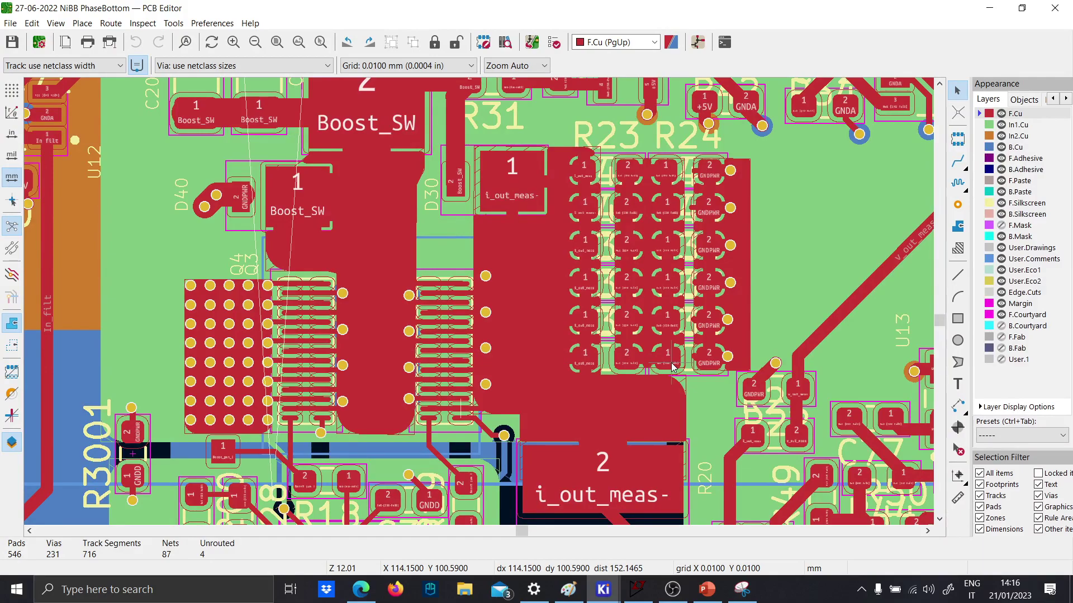
scroll(486, 363, "up", 4)
scroll(479, 305, "down", 2)
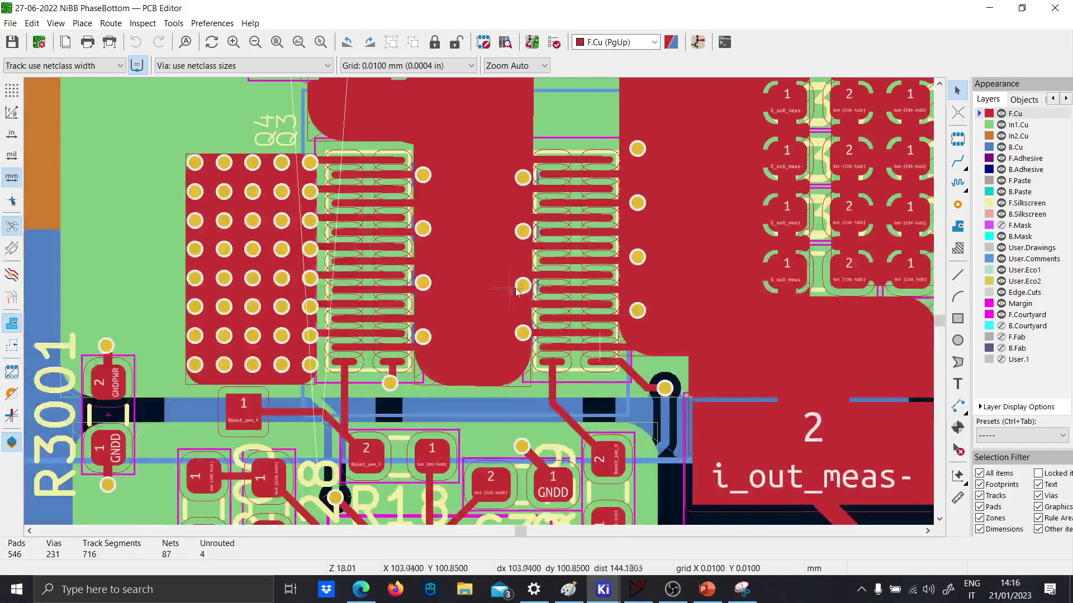
scroll(556, 237, "up", 5)
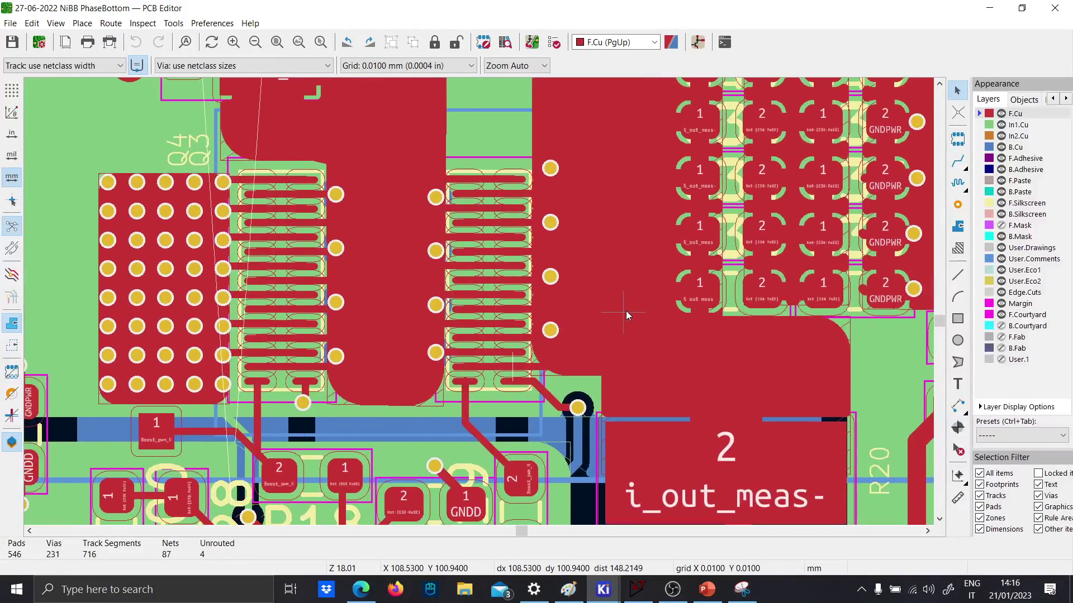
scroll(670, 447, "right", 3)
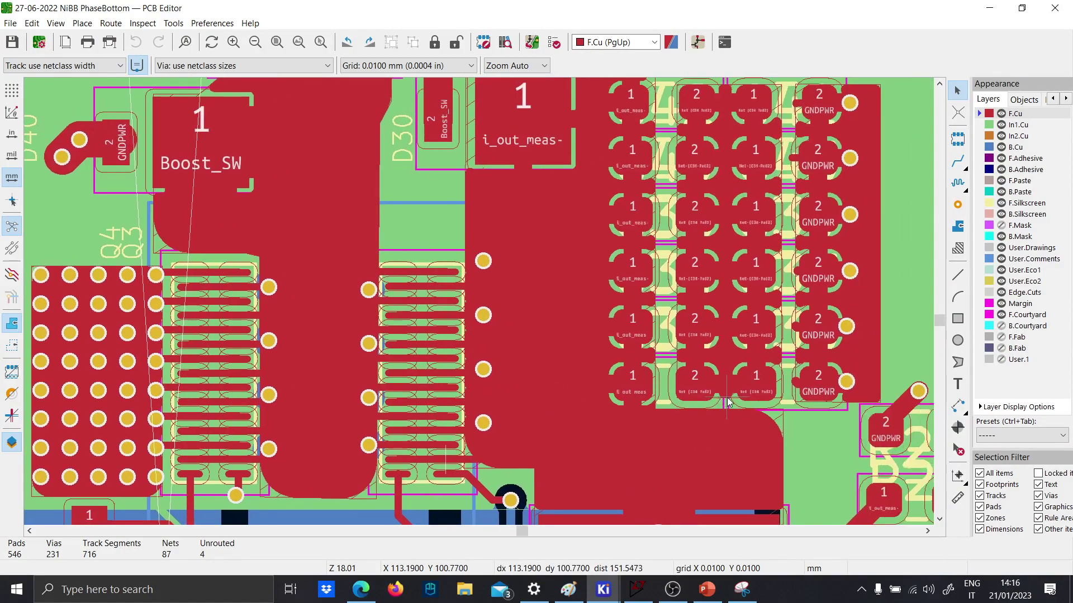
Step: Take a new snip of the Q3/Q4 power-loop region of the PCB view
left_click(742, 589)
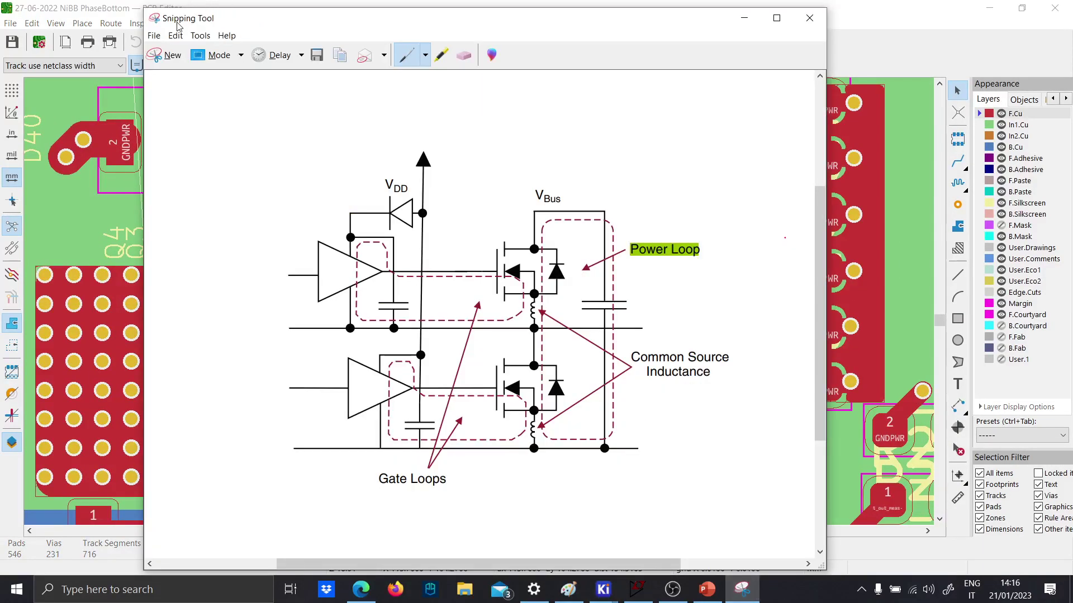
left_click(169, 56)
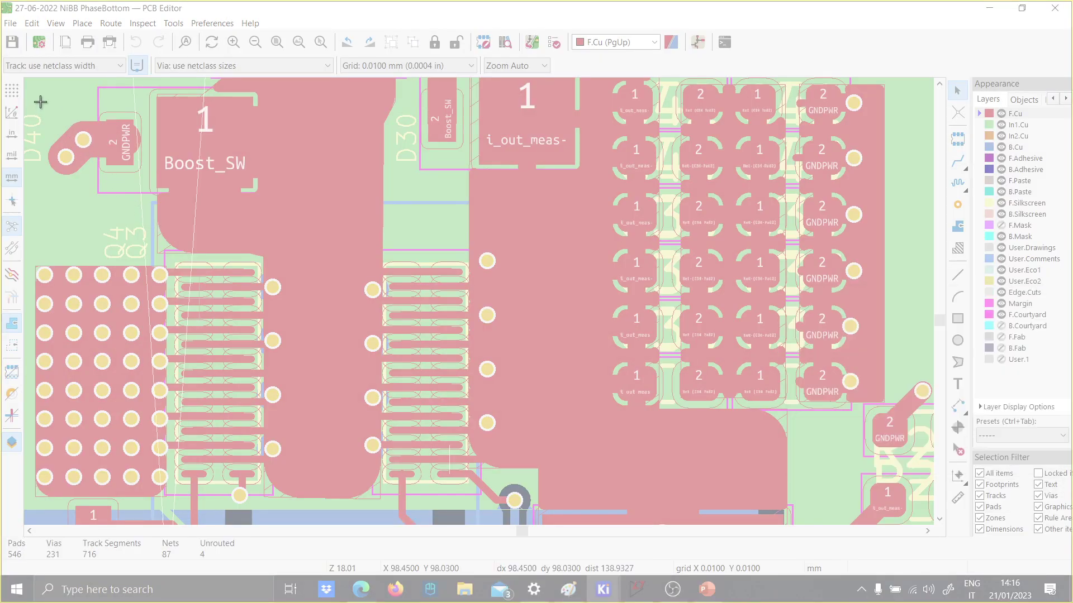
left_click_drag(41, 102, 902, 543)
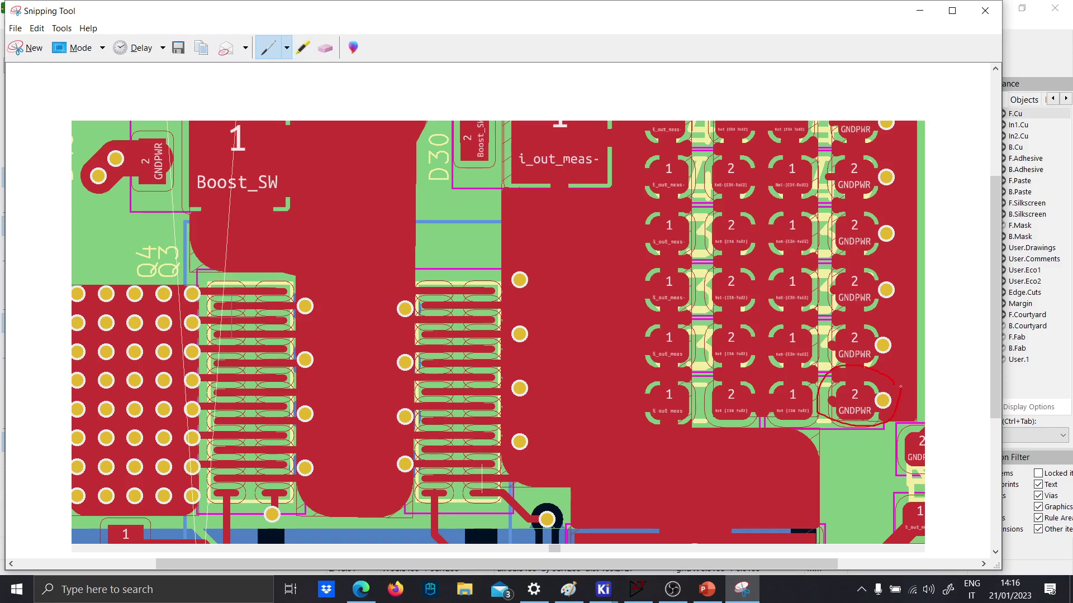
Step: With the Blue Pen, circle the vias, arrow Boost_SW to the transistors, and trace the loop to GNDPWR
left_click(286, 48)
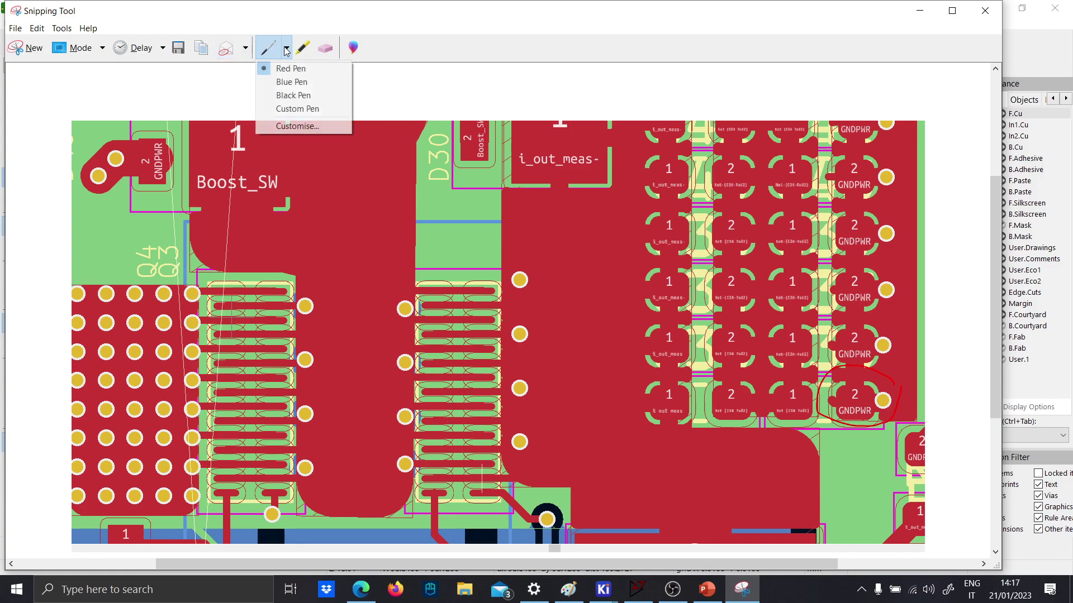
left_click(300, 84)
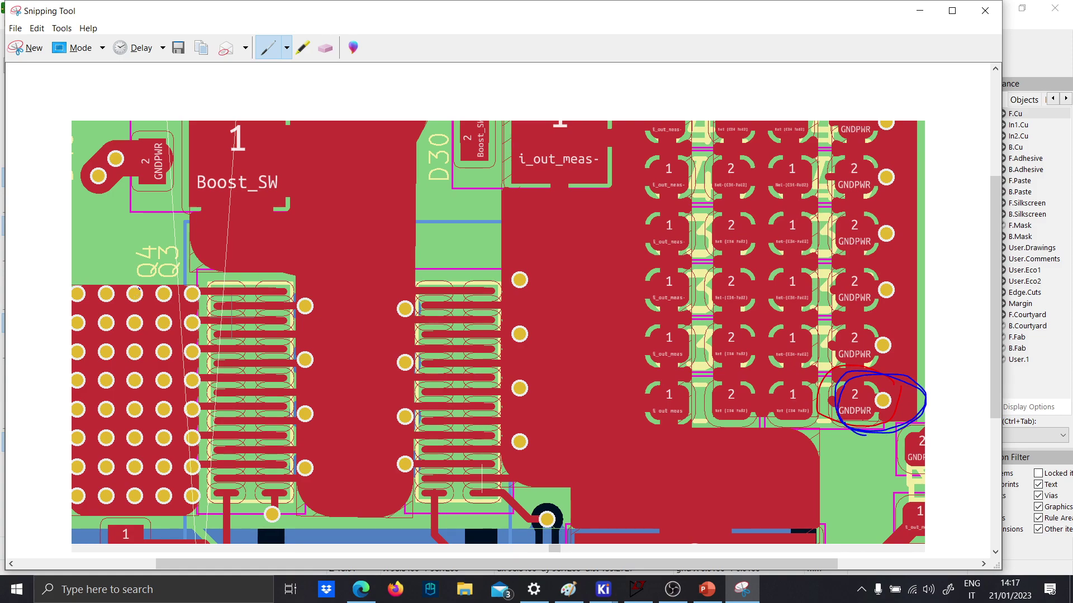
mouse_move(139, 289)
left_mouse_down()
mouse_move(54, 287)
mouse_move(102, 331)
mouse_move(190, 304)
mouse_move(110, 290)
left_mouse_up()
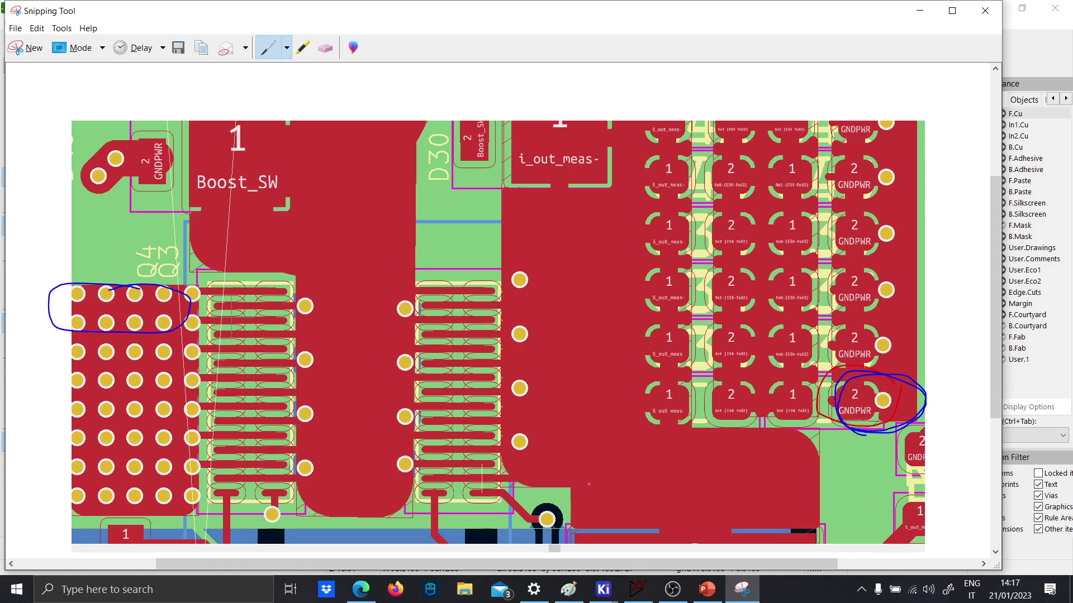
left_click_drag(252, 121, 322, 230)
mouse_move(867, 445)
left_mouse_down()
mouse_move(648, 489)
mouse_move(5, 495)
mouse_move(328, 422)
mouse_move(762, 421)
left_mouse_up()
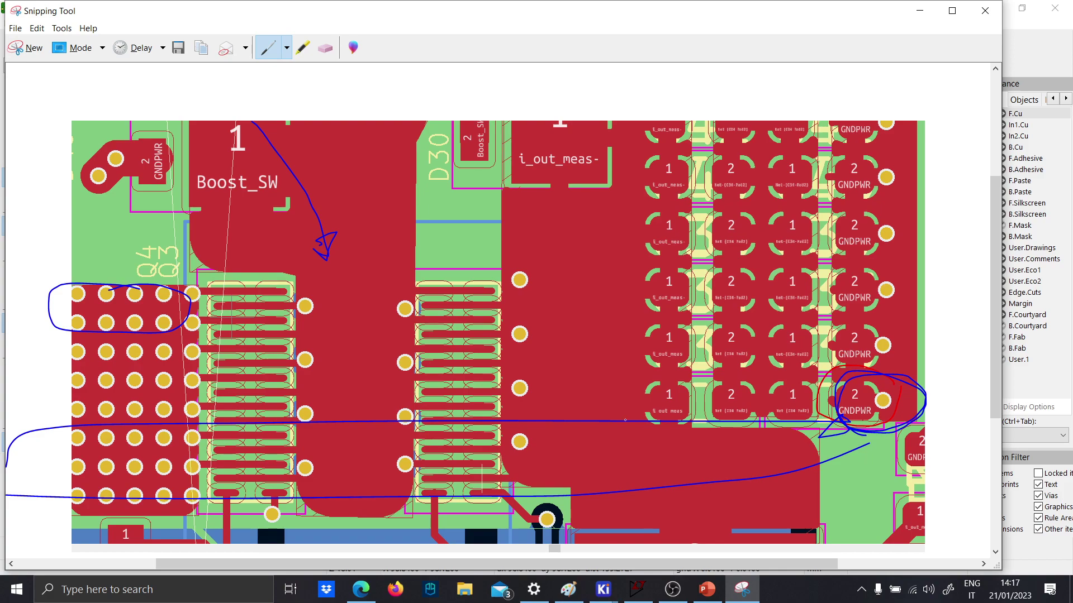
left_click_drag(834, 450, 378, 450)
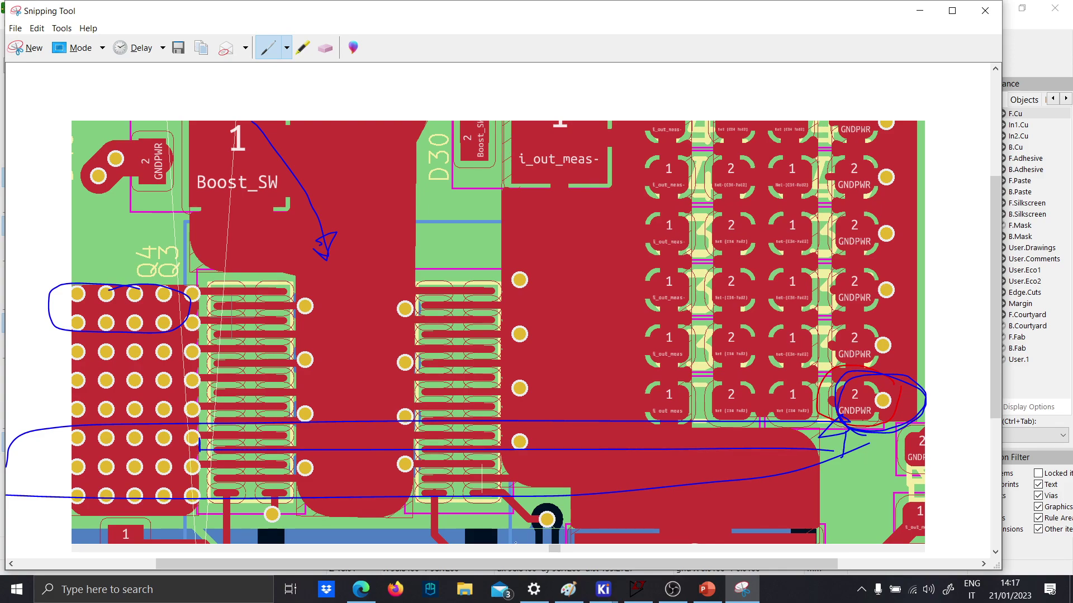
left_click(742, 589)
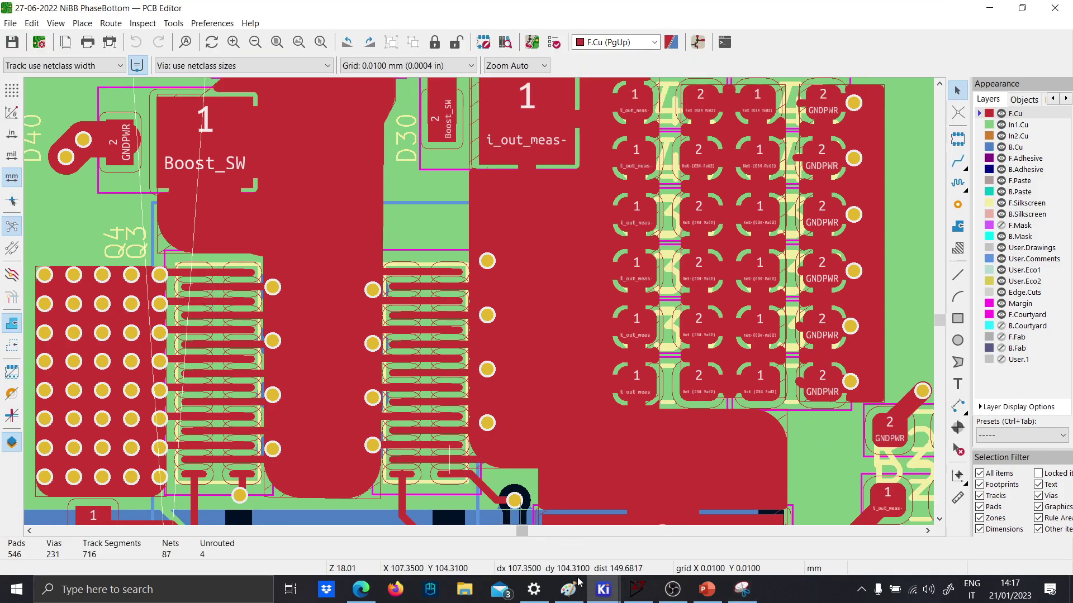
Step: Launch the PCB Calculator from the KiCad project manager to check track width for 5.1385 A
mouse_move(603, 589)
left_click(472, 519)
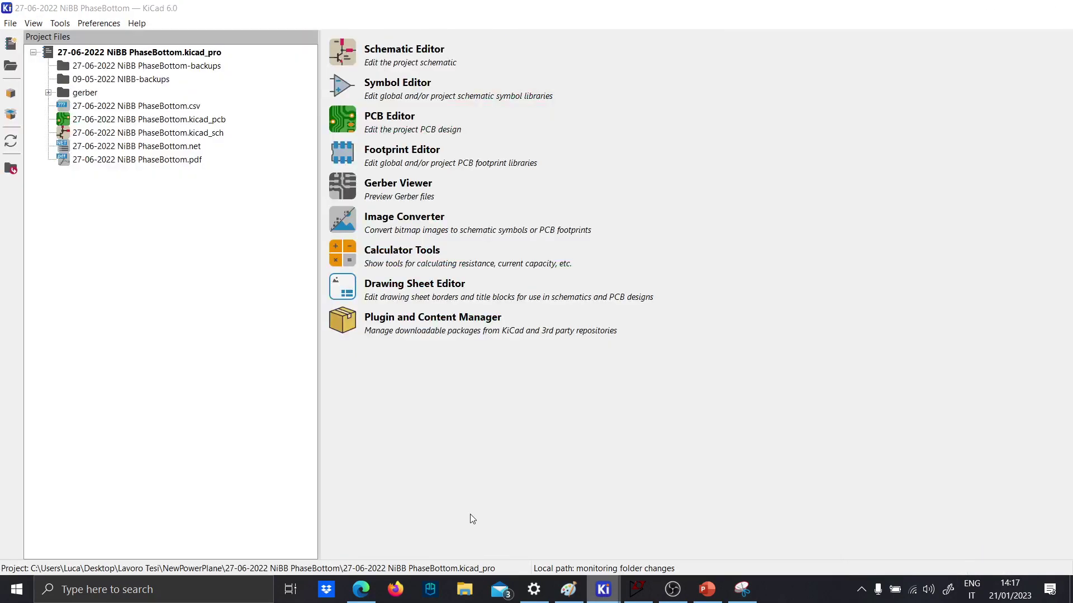
left_click(355, 260)
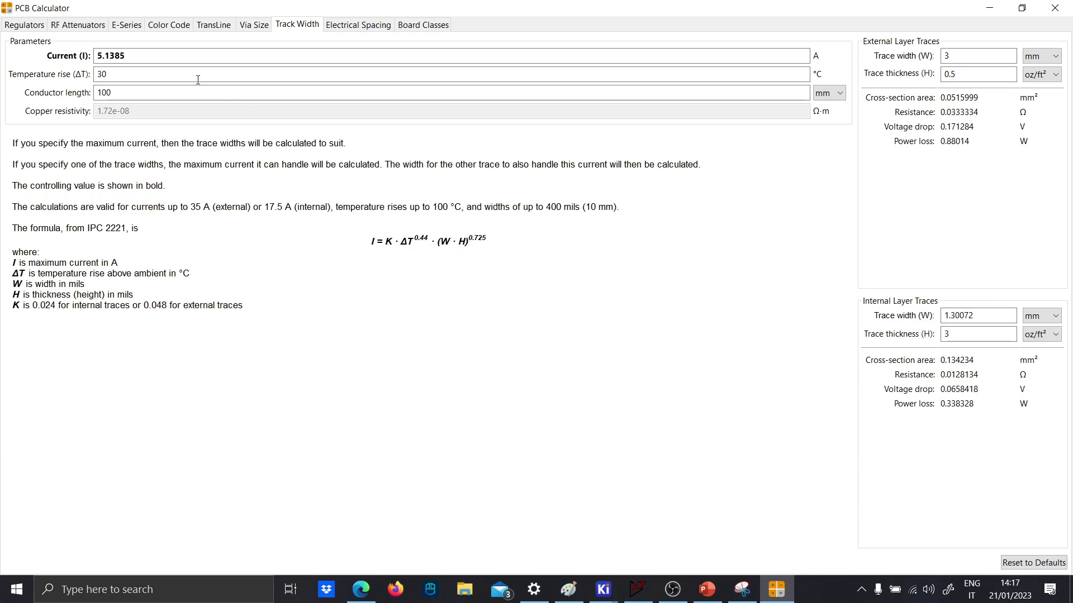
Step: Review the Electrical Spacing, Board Classes and Via Size tabs, return to Track Width, then go back to LTspice
left_click(373, 28)
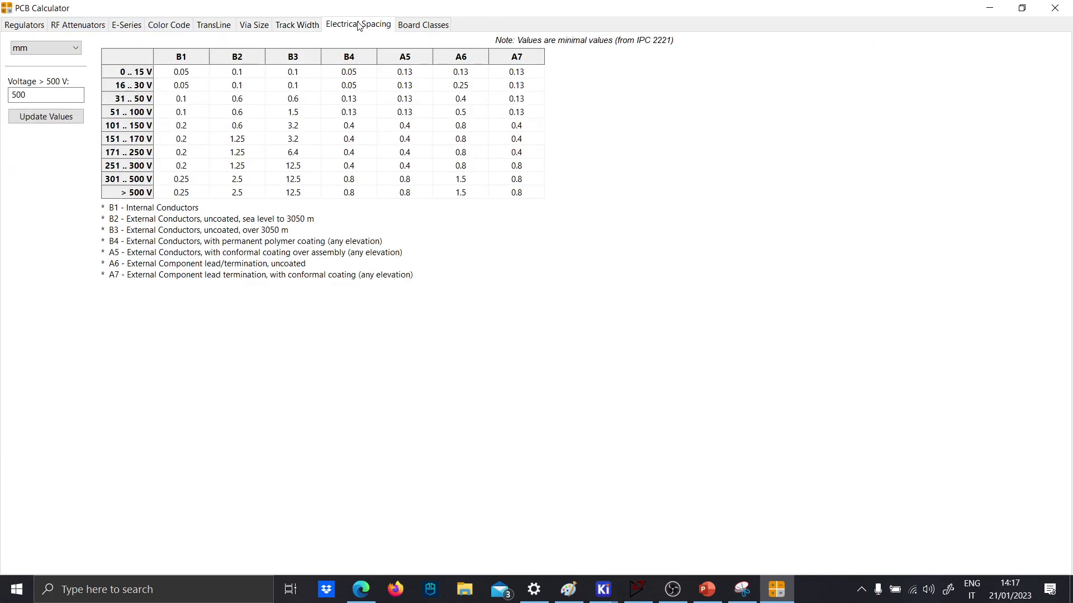
left_click(420, 27)
left_click(268, 27)
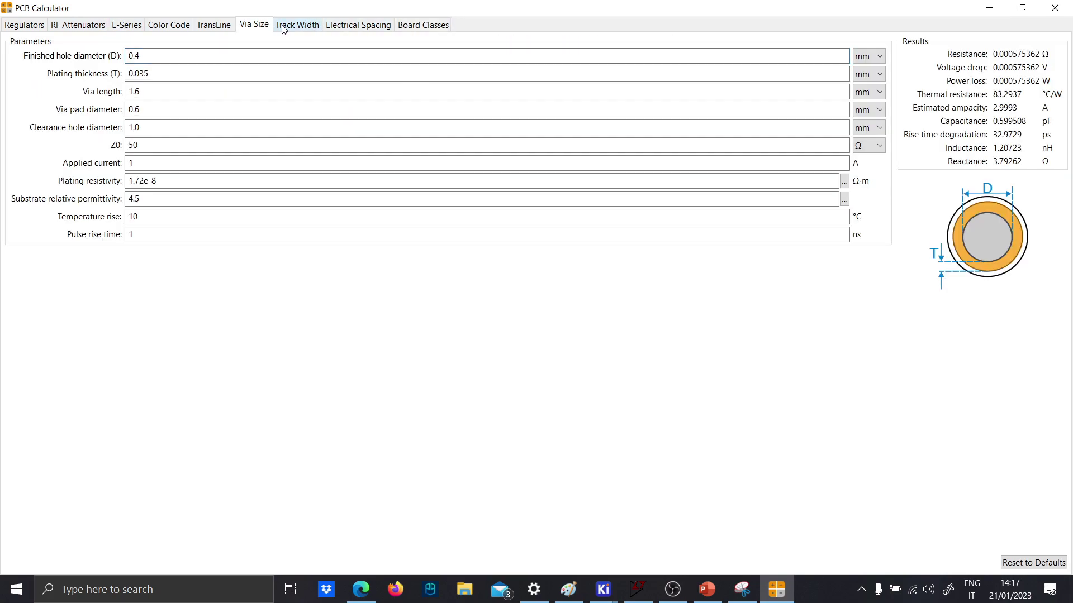
left_click(291, 28)
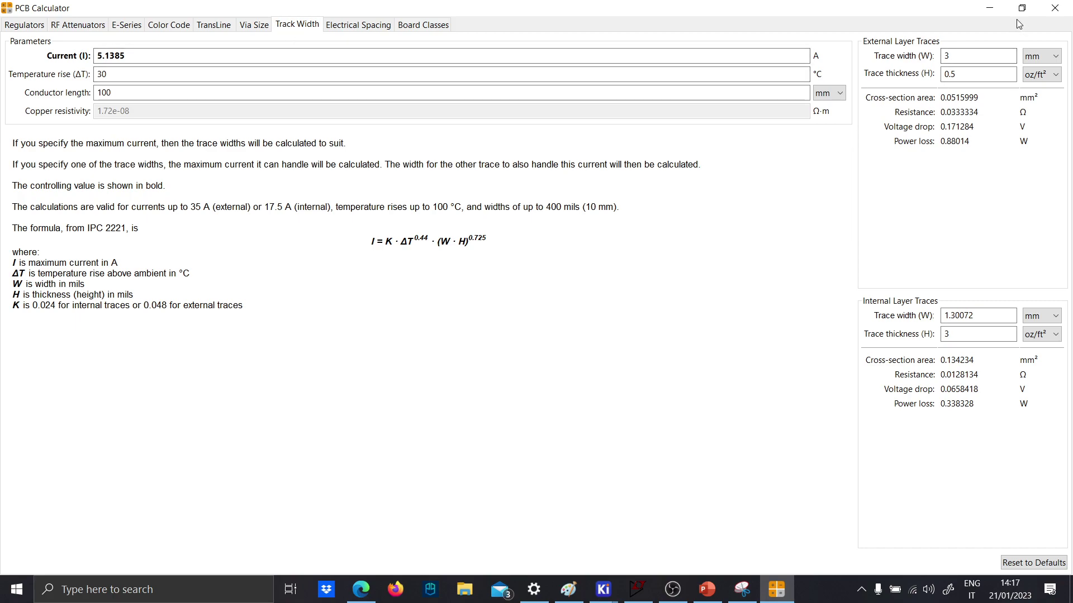
left_click(988, 9)
left_click(638, 589)
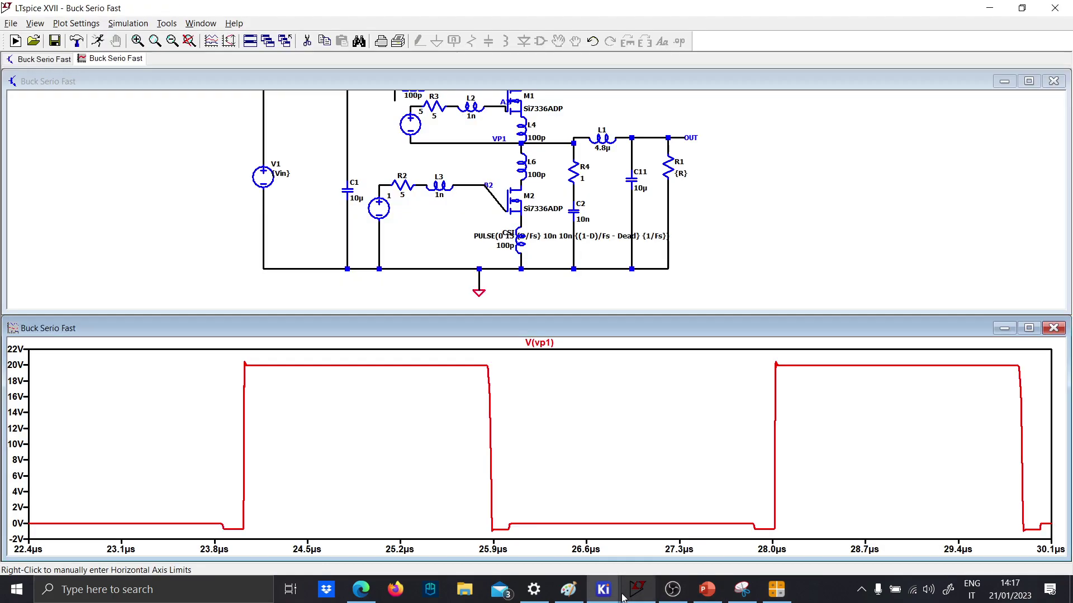
left_click(445, 246)
scroll(433, 257, "up", 2)
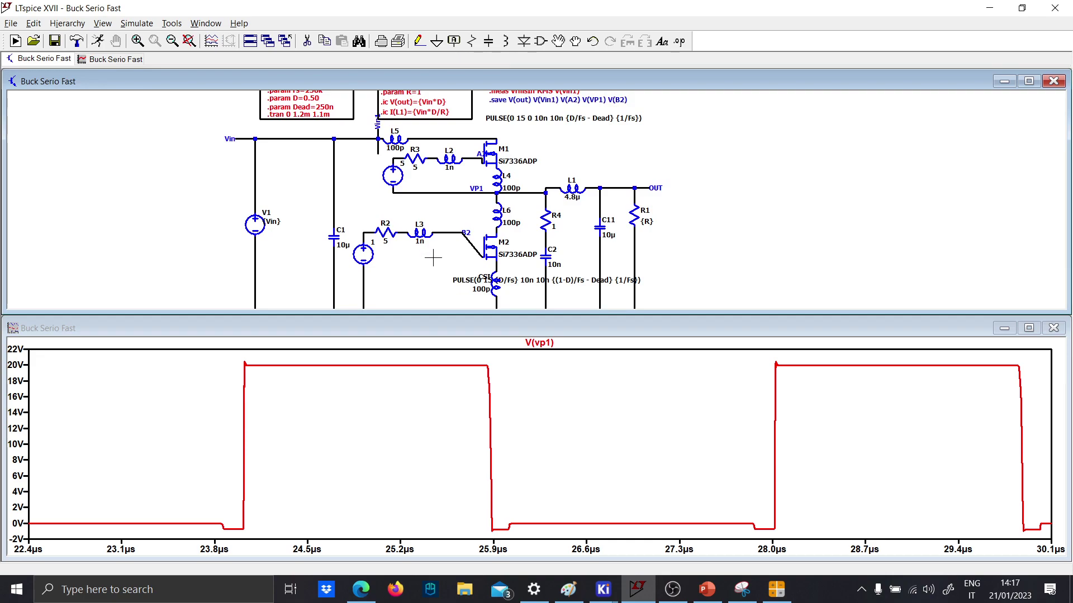